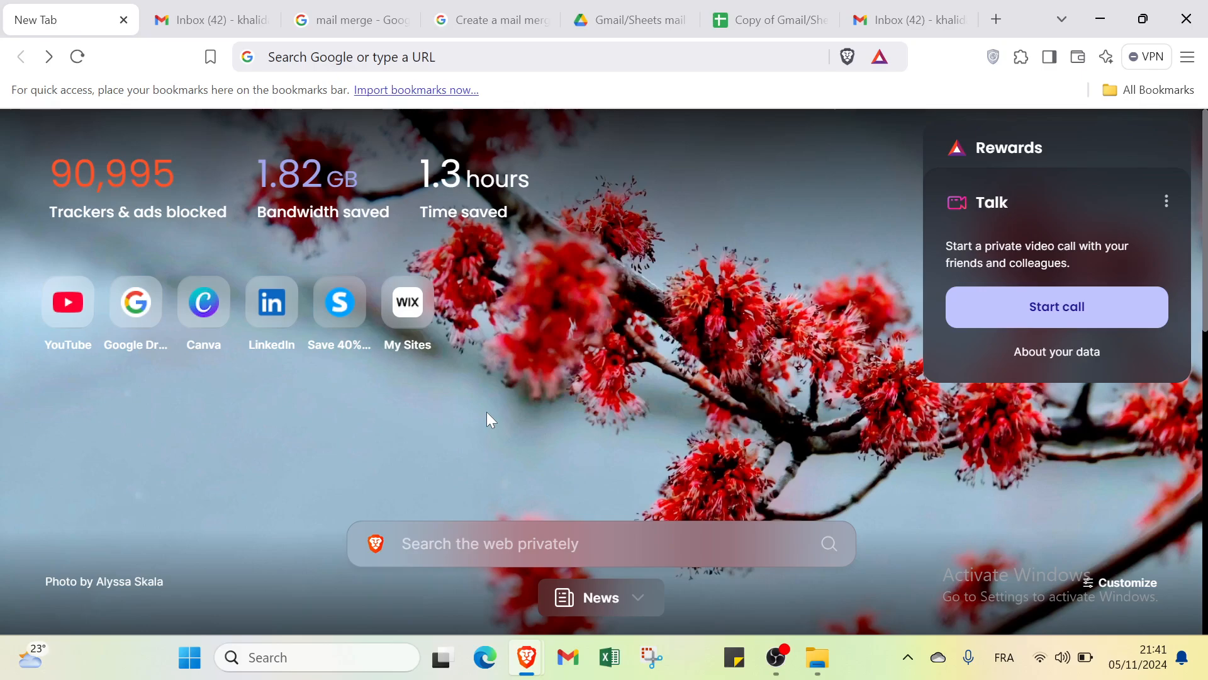
click(216, 10)
click(320, 12)
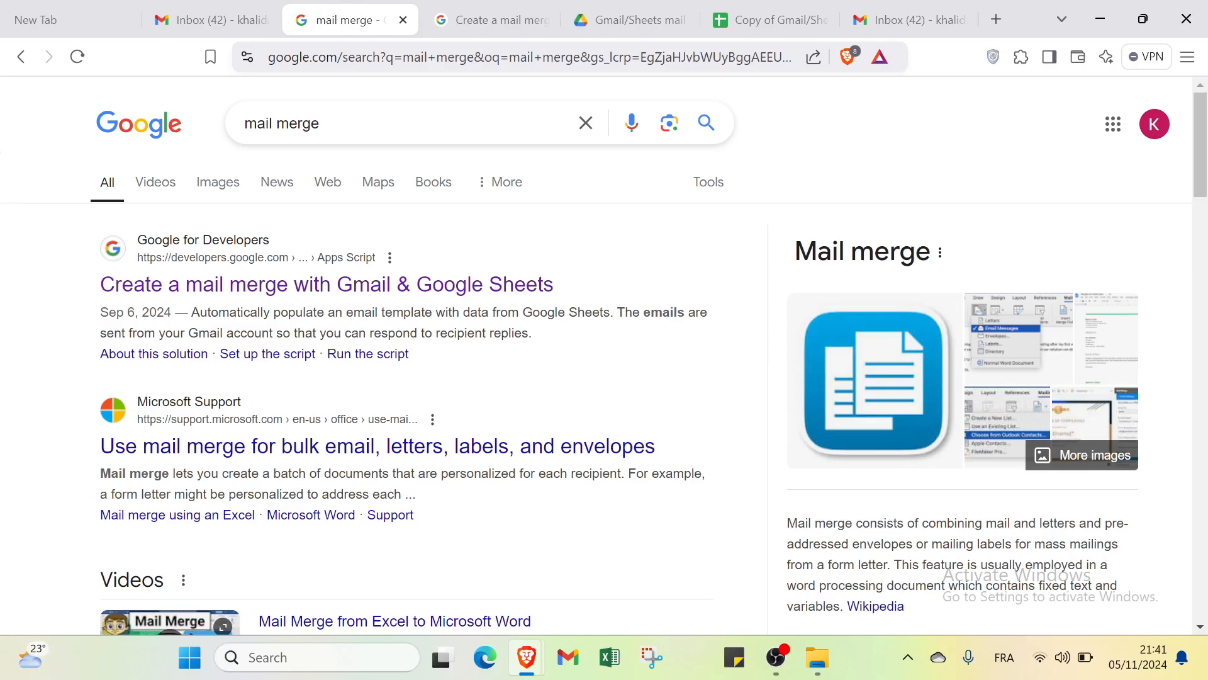
click(491, 19)
click(607, 22)
Step: Move the first Gmail inbox tab directly after the copied mail merge spreadsheet's tab, then return to the new tab page
click(194, 19)
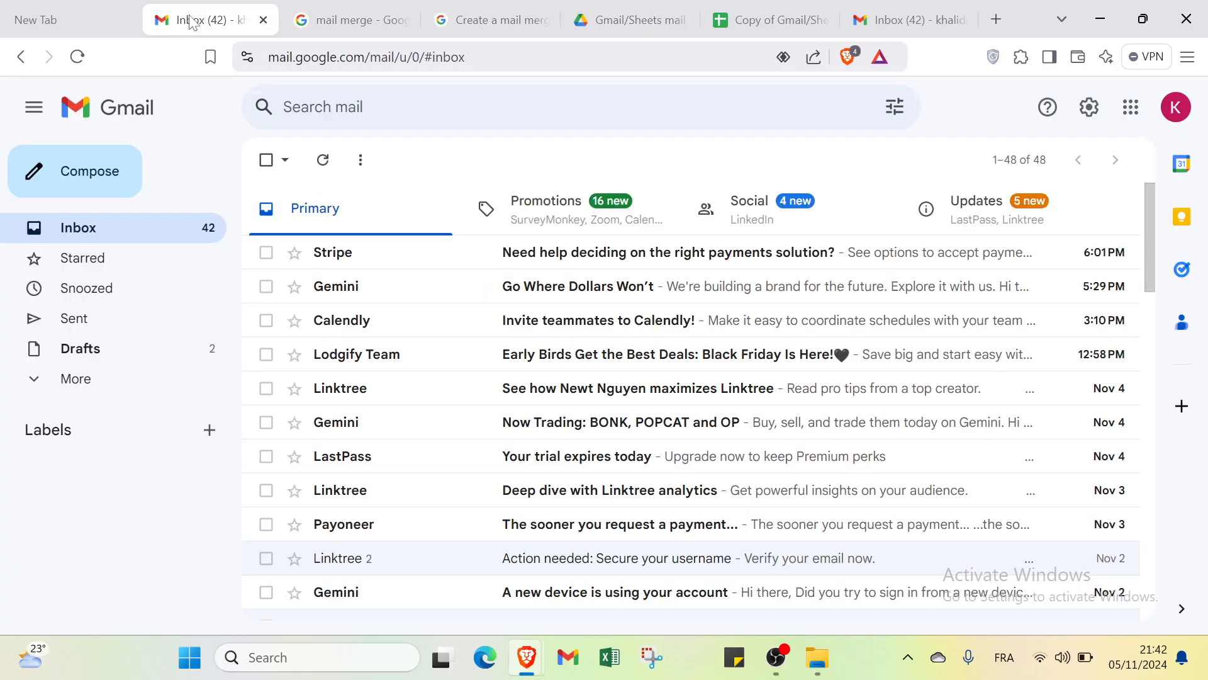
click(89, 5)
click(194, 19)
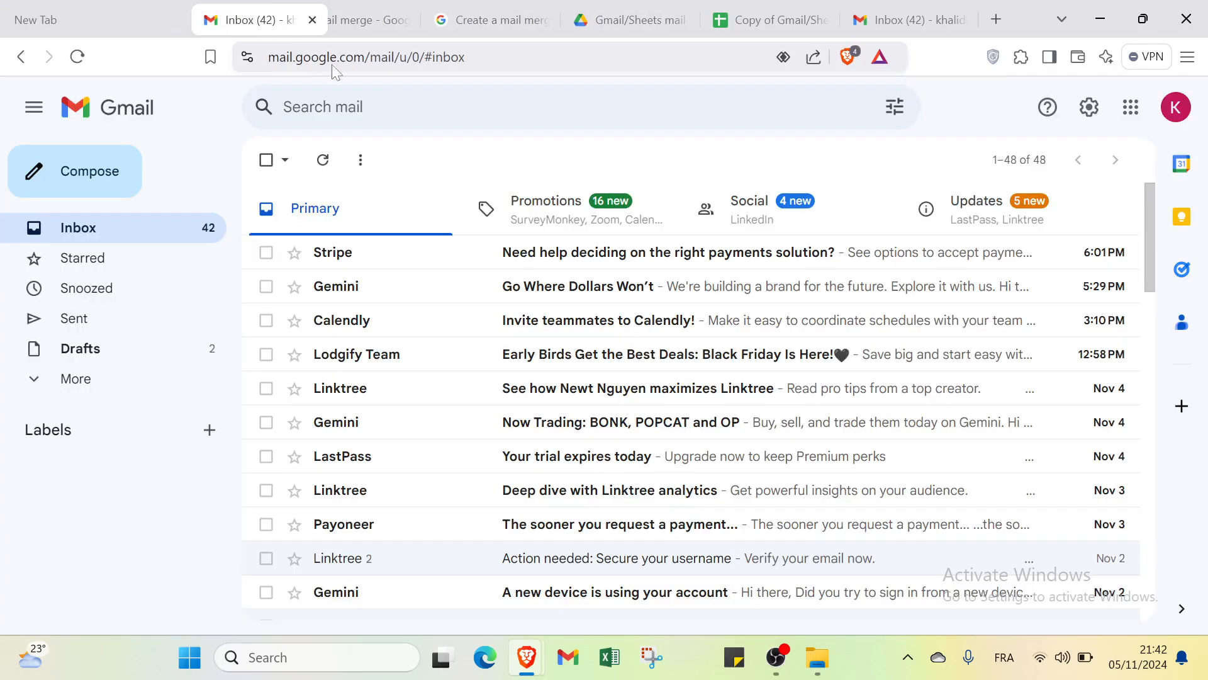
drag(194, 20, 749, 20)
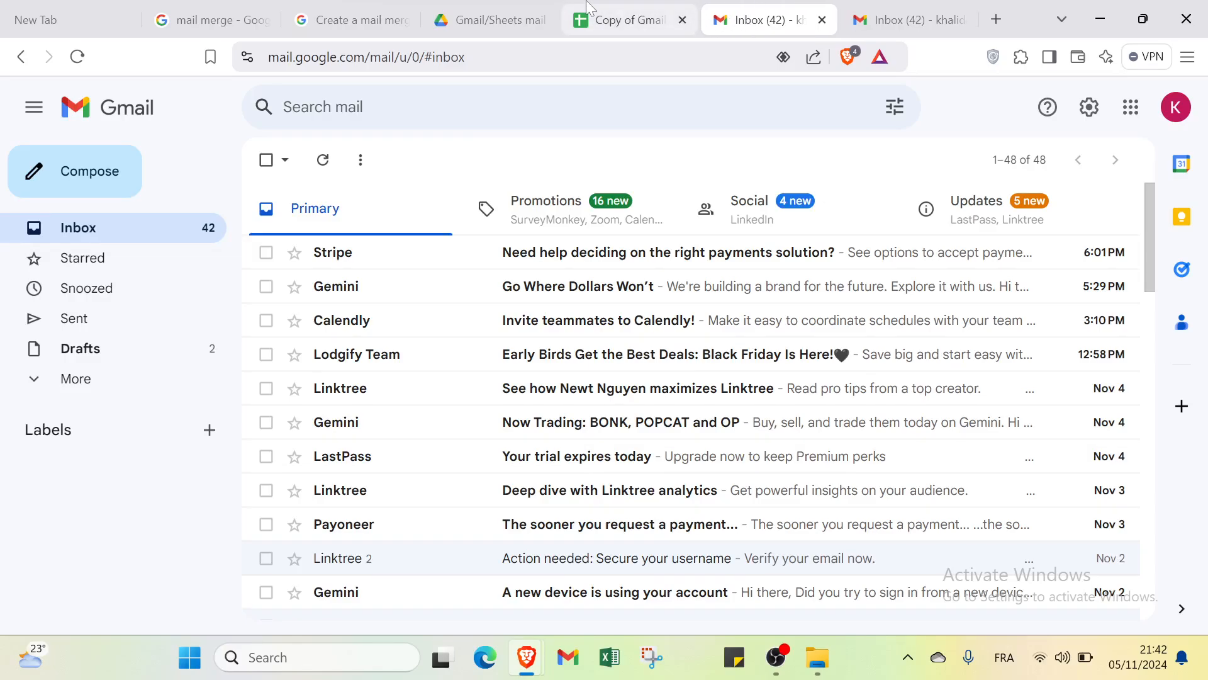
click(82, 13)
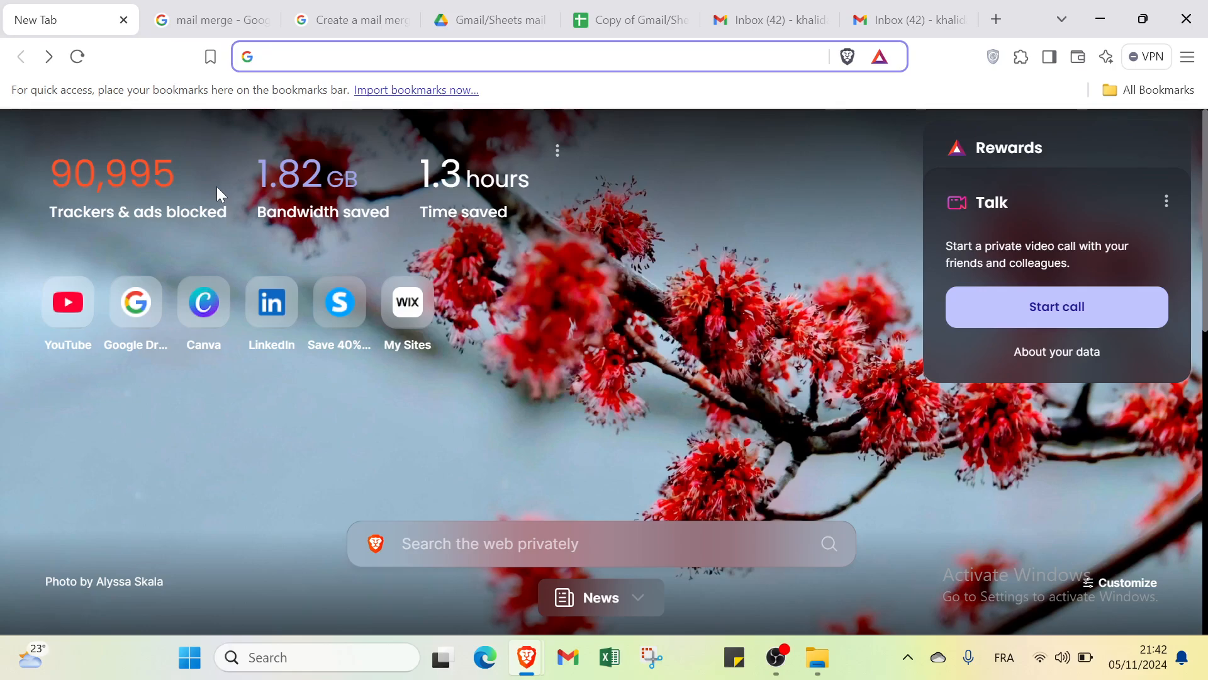
Step: Examine the mail merge search results and the objectives, workings and services in Google's "Create a mail merge with Gmail & Google Sheets" guide
click(208, 19)
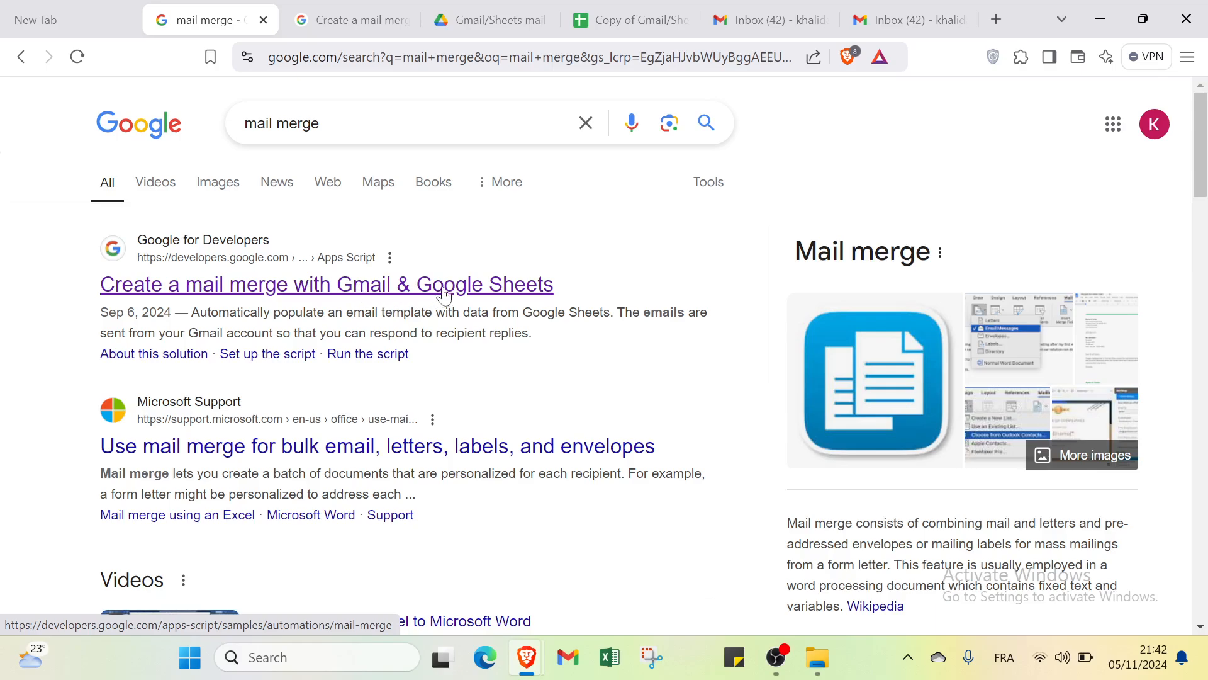
click(361, 24)
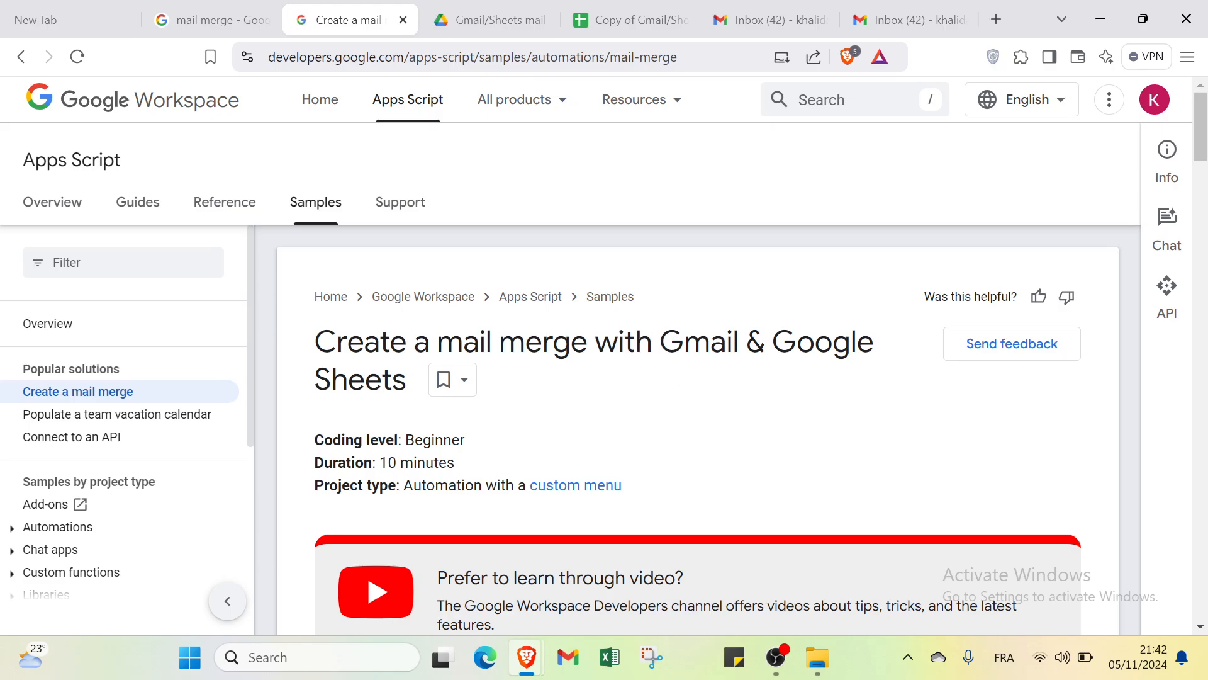
scroll(477, 493, down, 2)
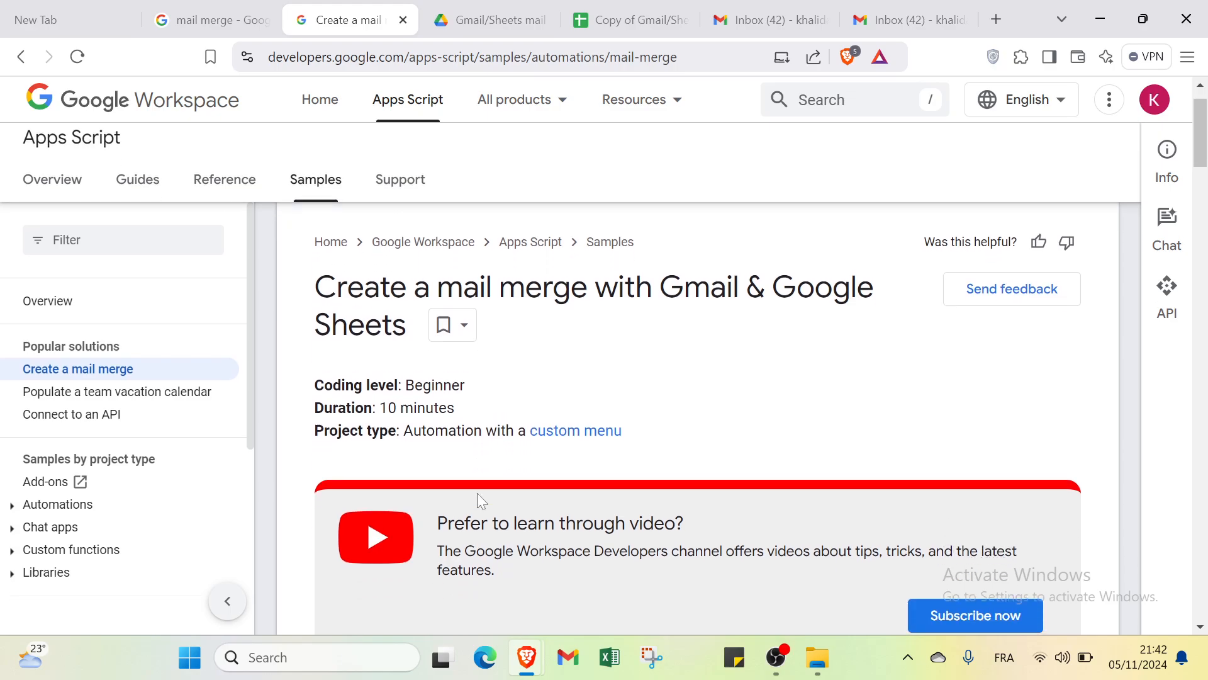
scroll(515, 468, down, 7)
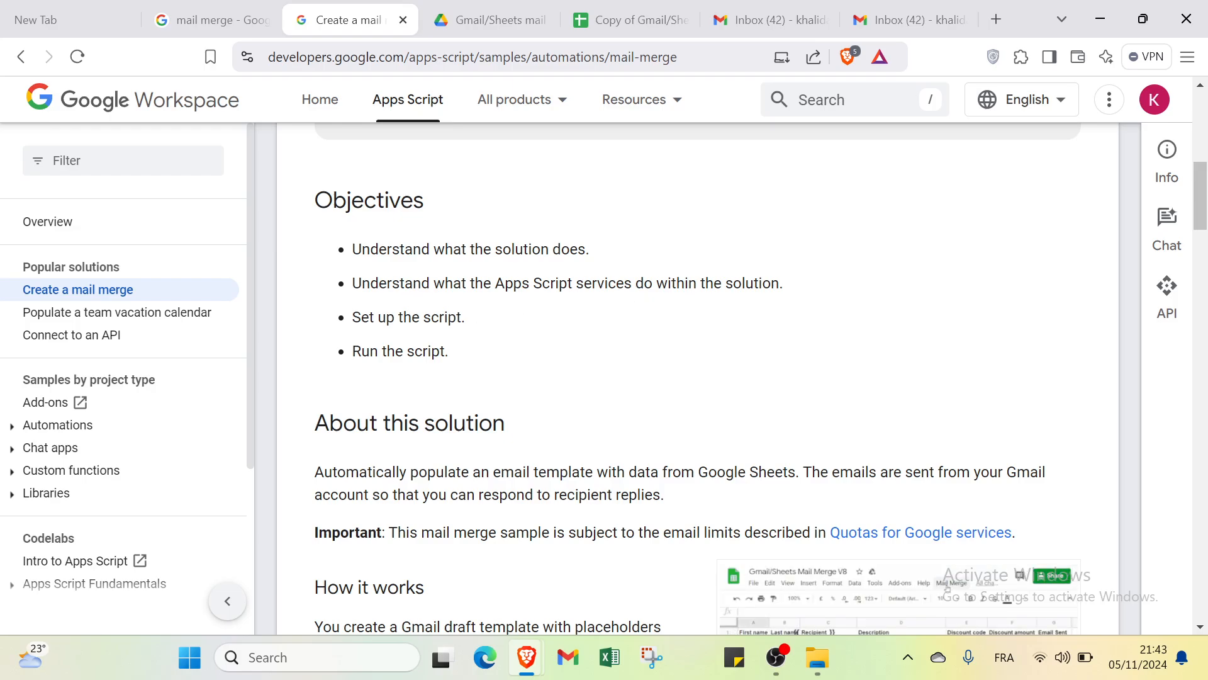
scroll(459, 359, down, 5)
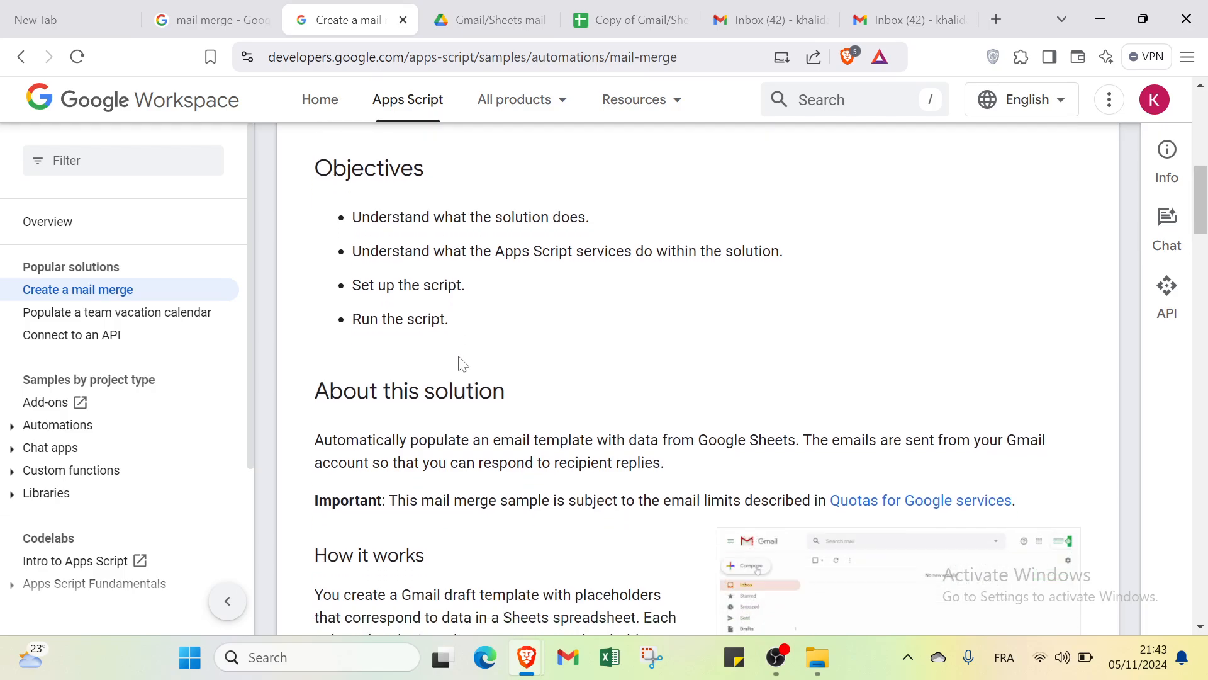
scroll(440, 302, down, 2)
scroll(441, 302, up, 2)
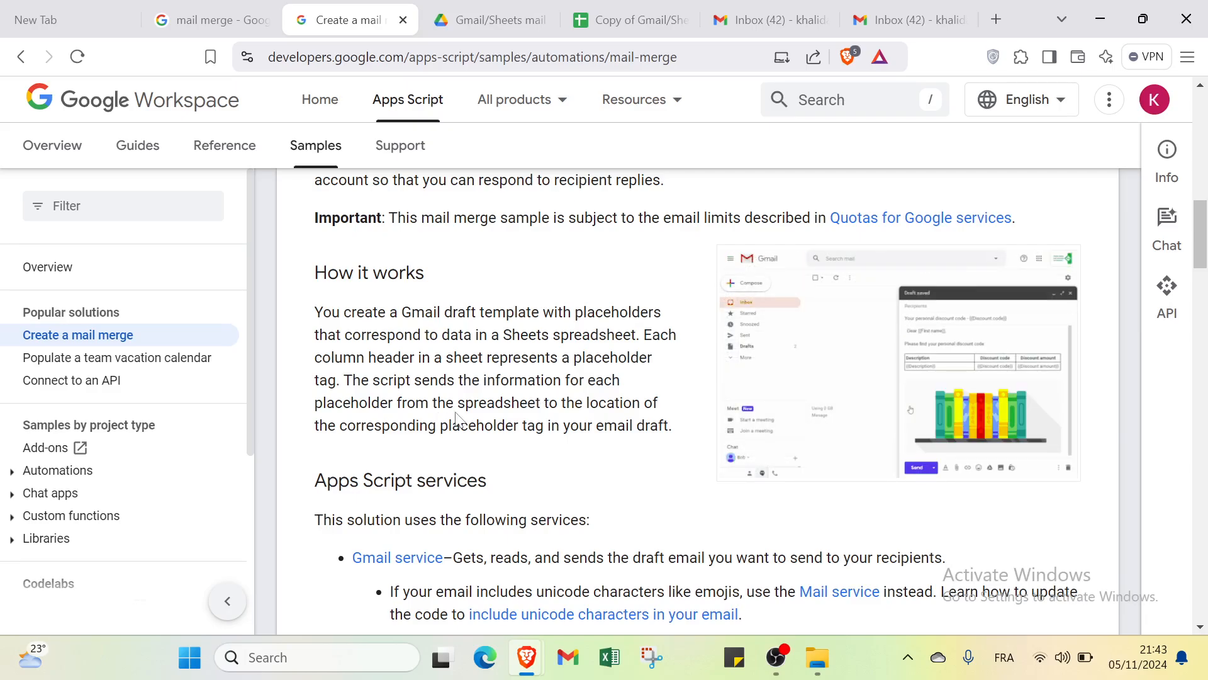
scroll(530, 417, up, 1)
scroll(530, 417, down, 1)
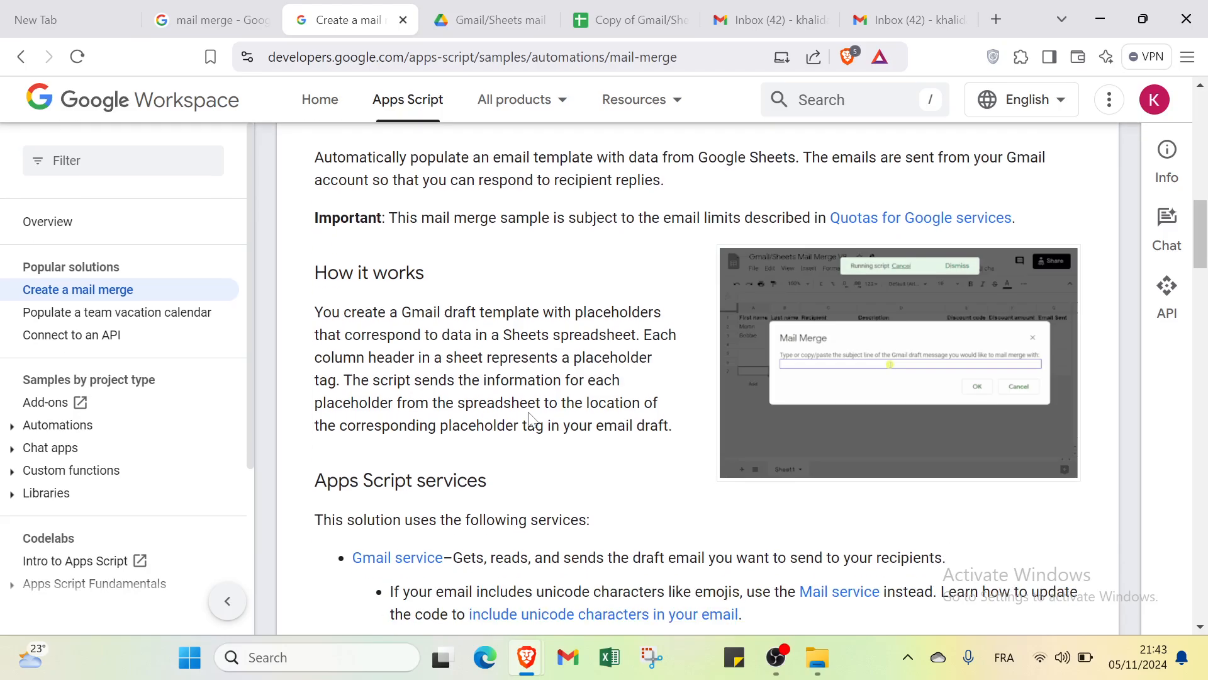
scroll(497, 351, down, 2)
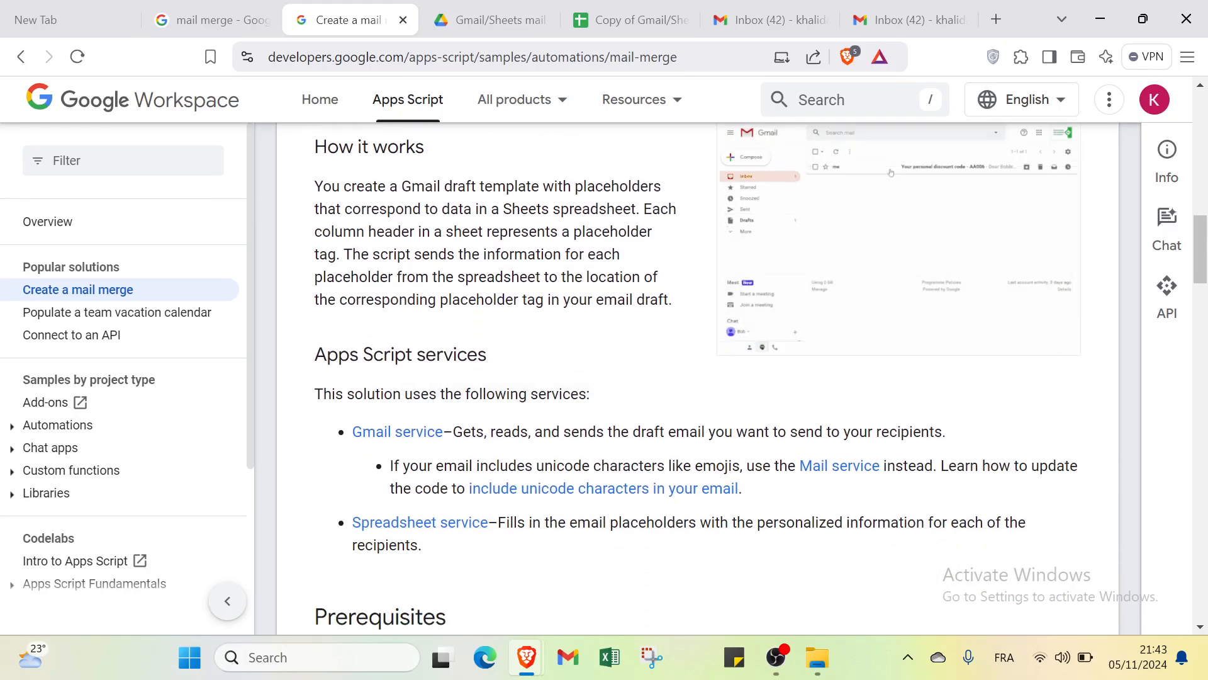
scroll(604, 348, down, 6)
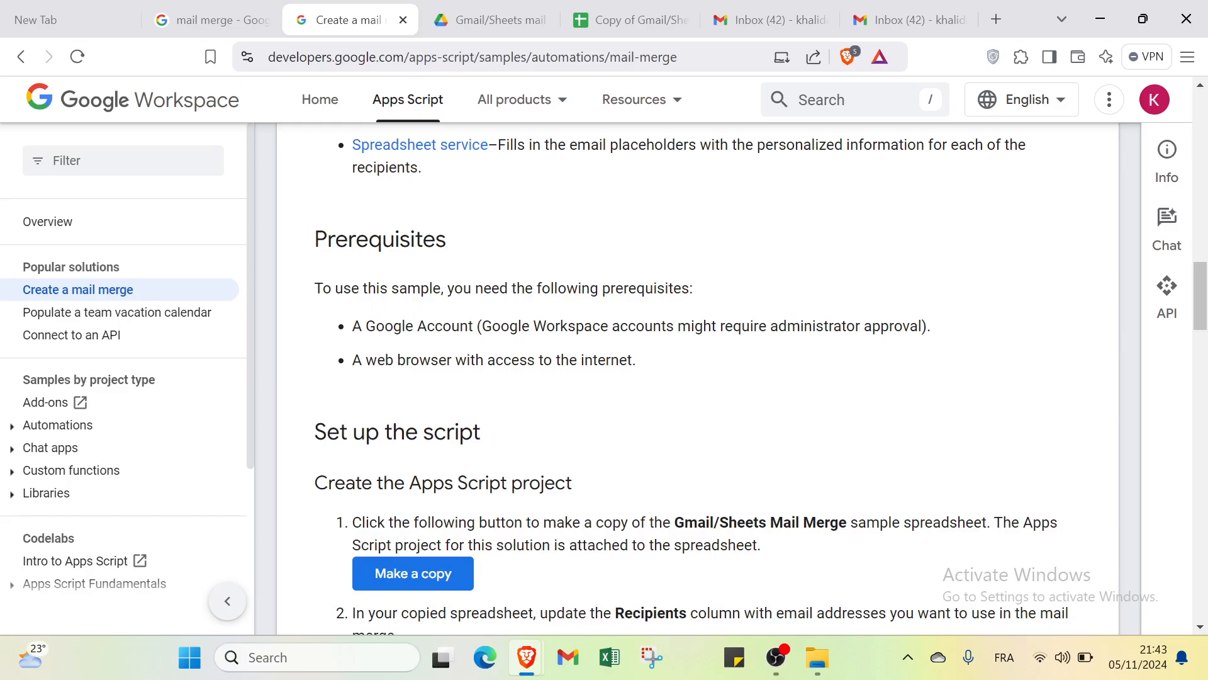
Step: Read the guide's prerequisites and Apps Script project setup, and check the page for copying the Gmail/Sheets mail merge sample
scroll(395, 332, down, 3)
scroll(395, 332, up, 4)
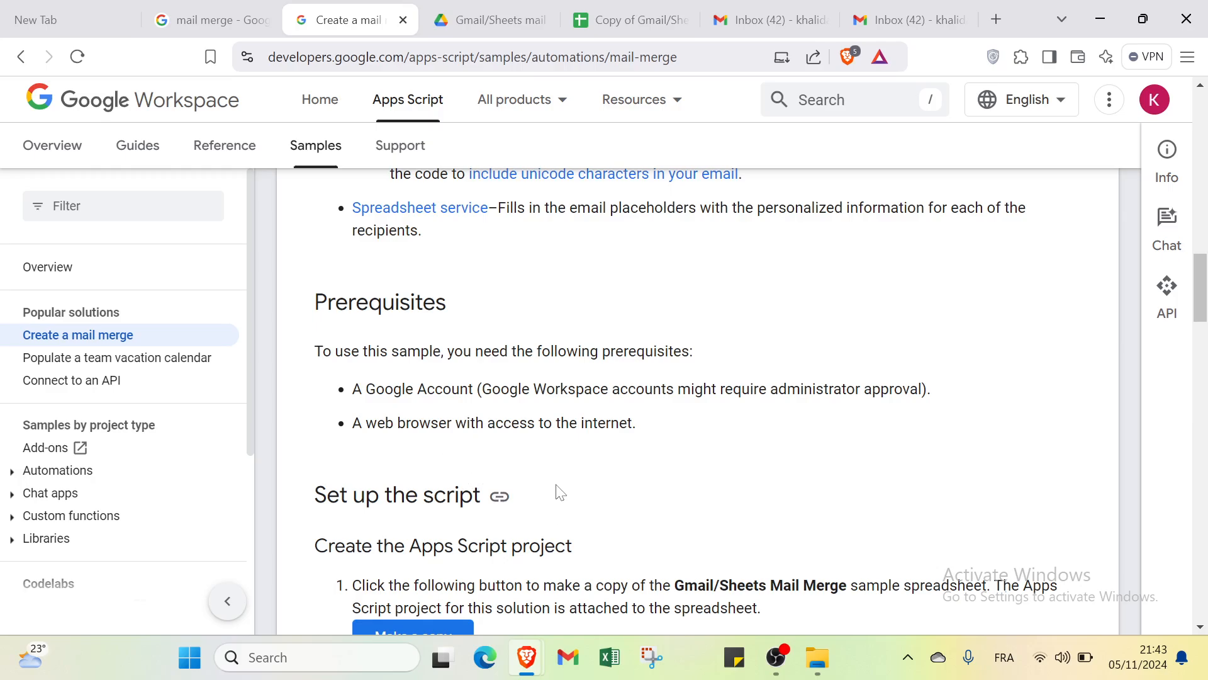
scroll(558, 491, down, 3)
scroll(522, 478, down, 4)
scroll(522, 478, up, 5)
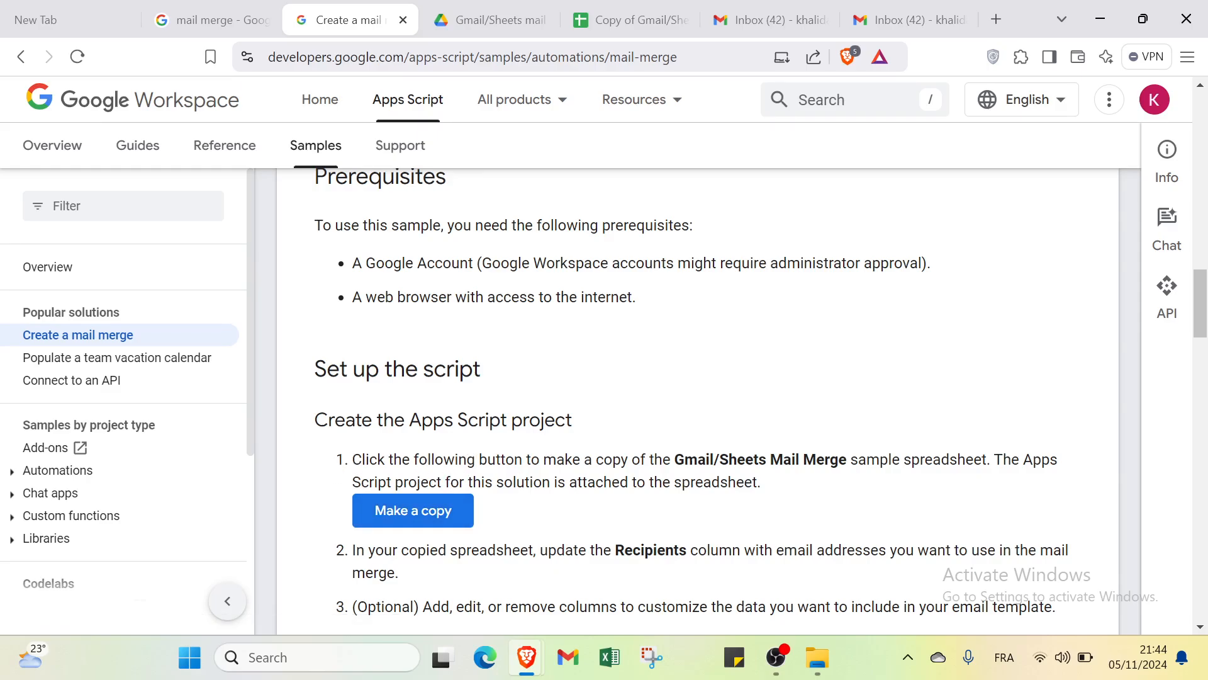
scroll(591, 477, down, 1)
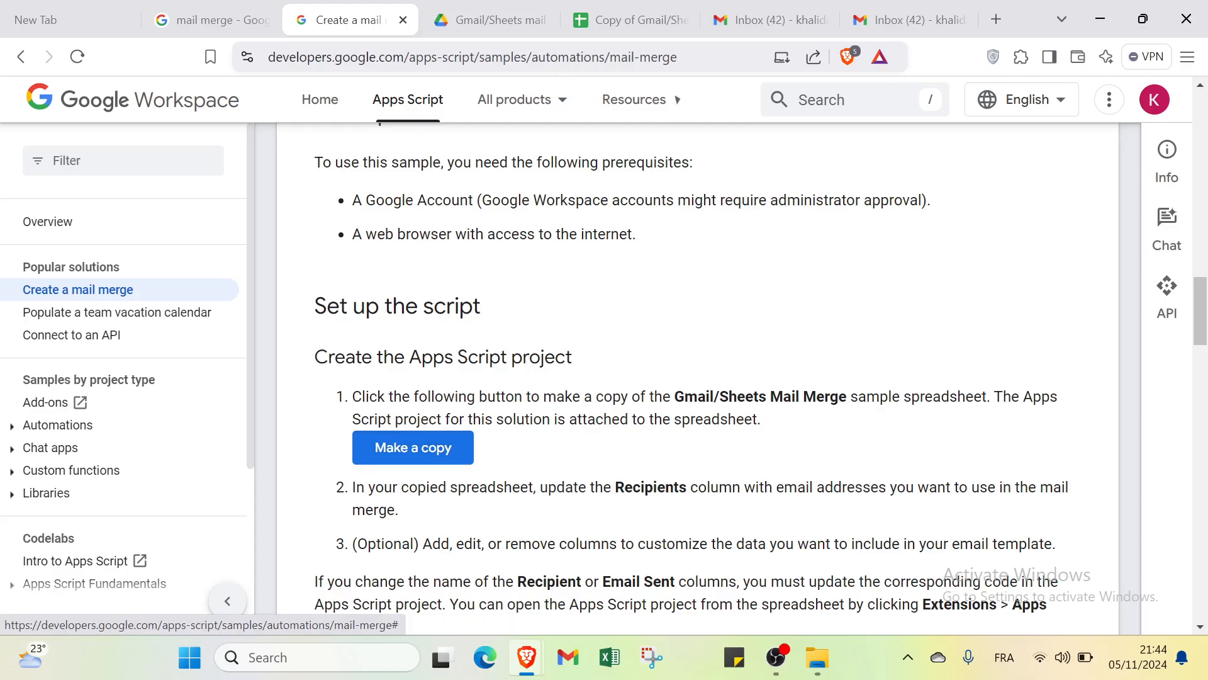
click(498, 20)
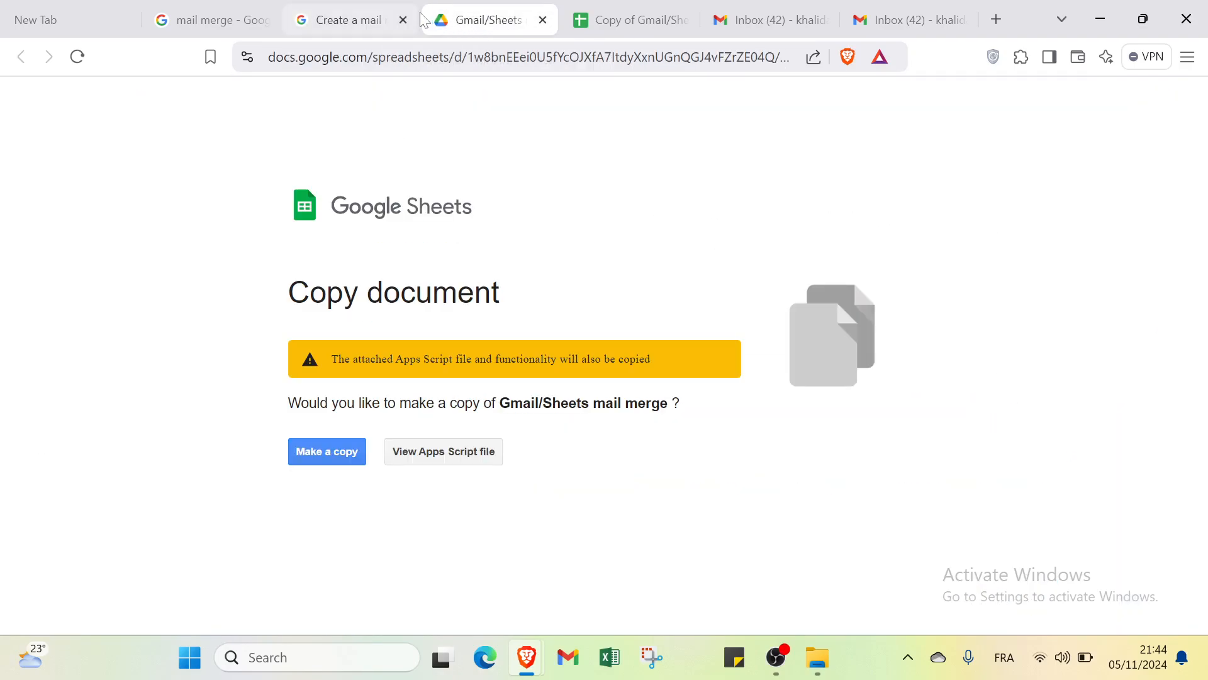
click(356, 19)
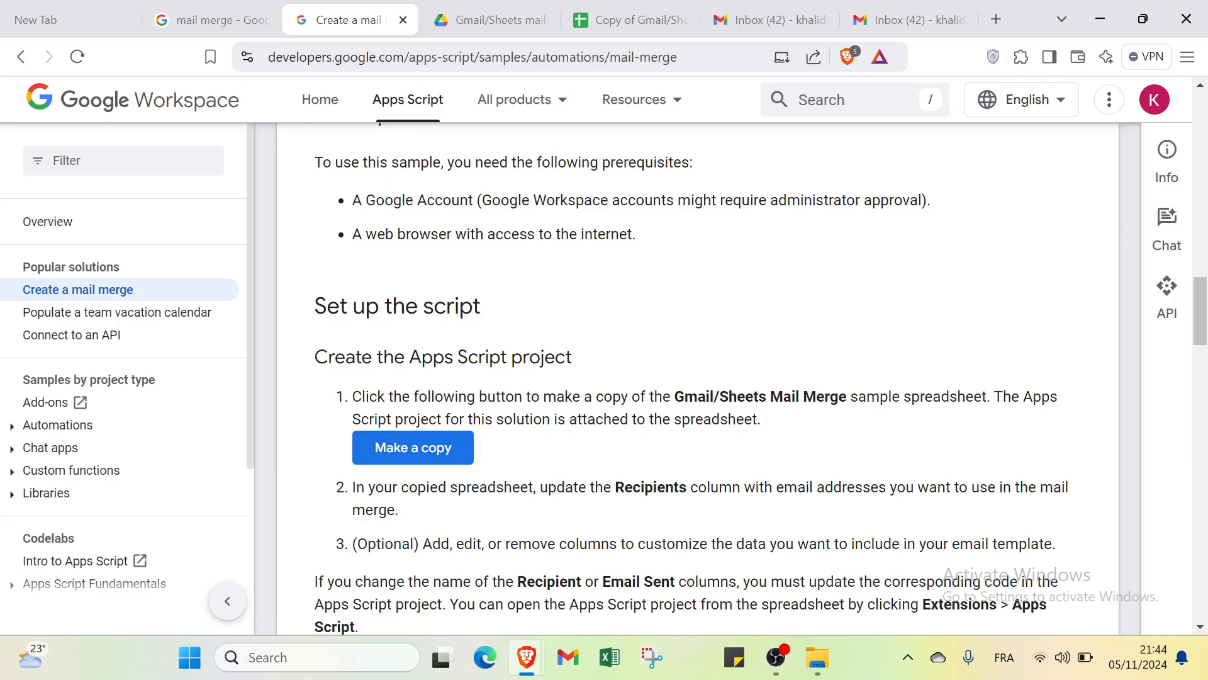
Step: Read the guide's remaining instructions on creating an email template, running the script, reviewing the code and making modifications
scroll(381, 403, down, 1)
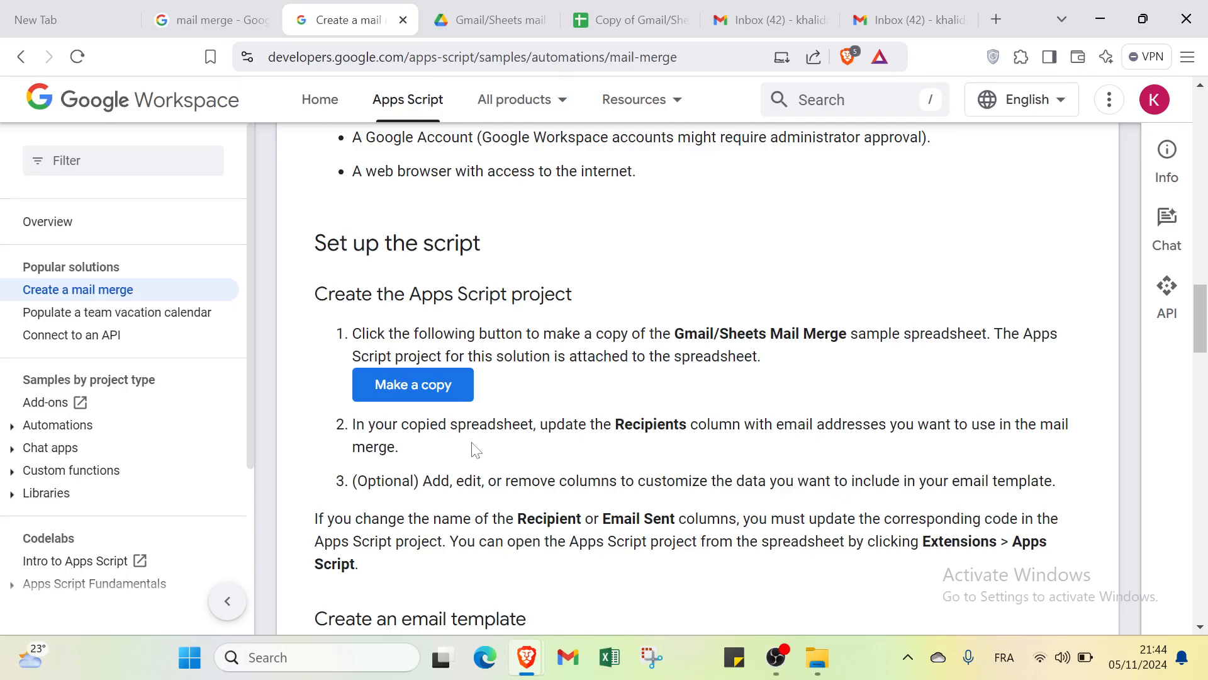
scroll(330, 556, down, 5)
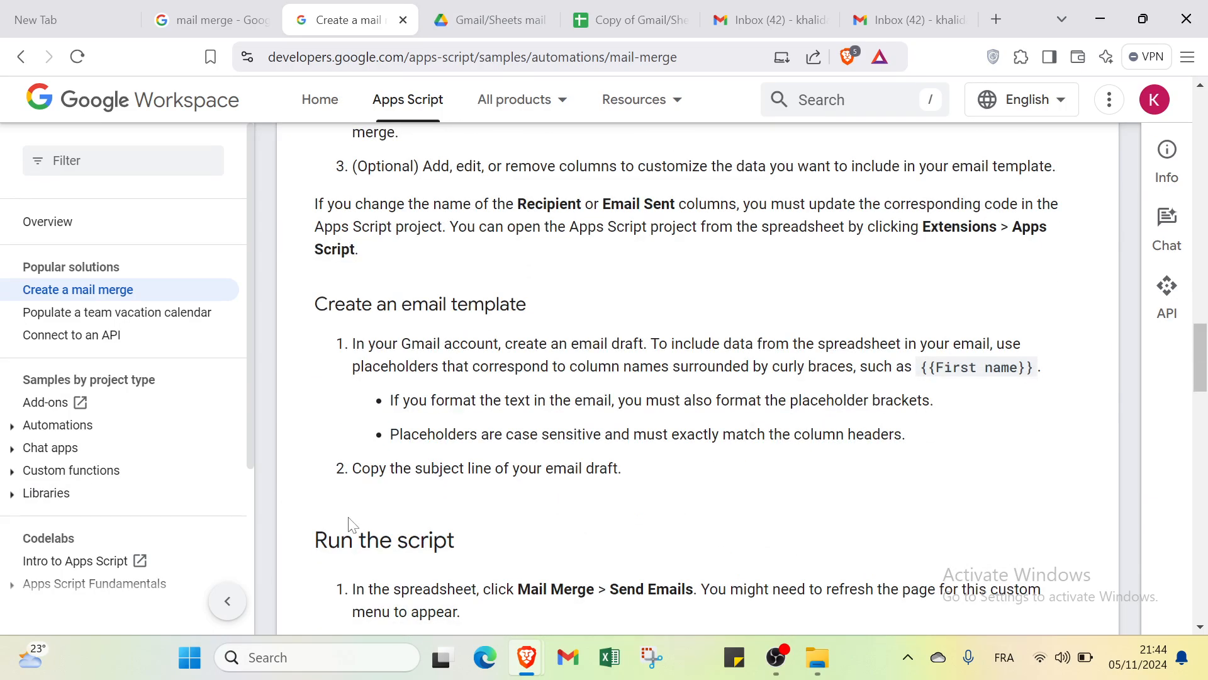
scroll(351, 525, down, 6)
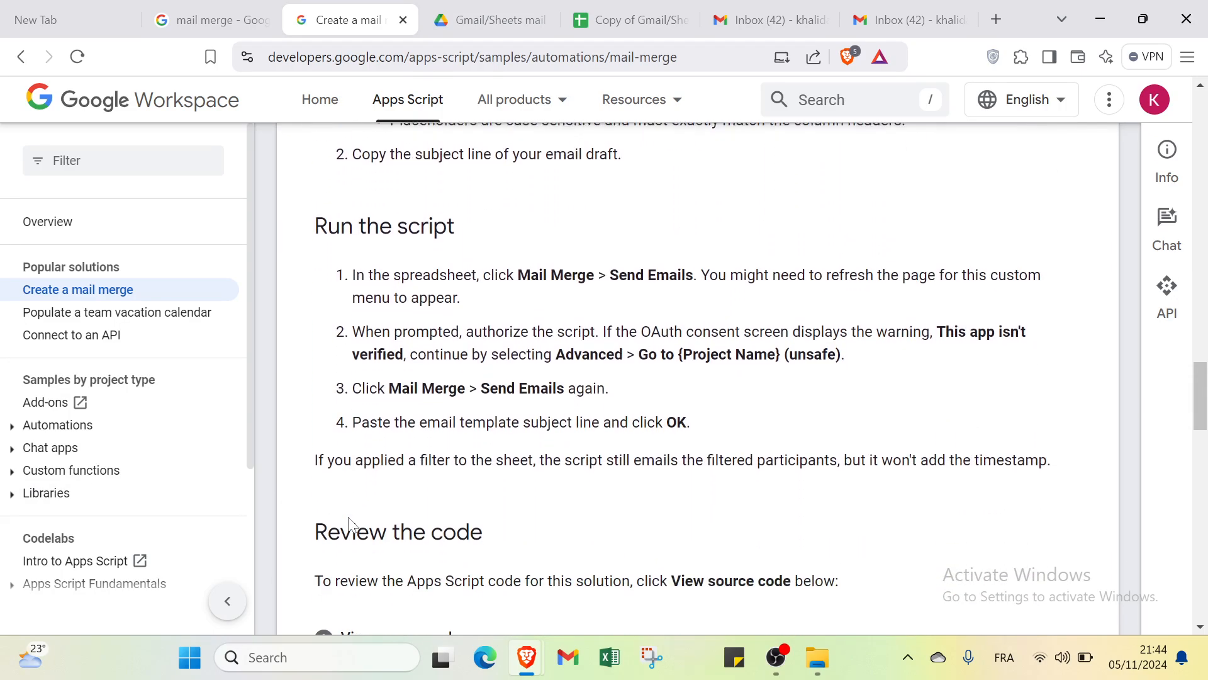
scroll(351, 524, down, 7)
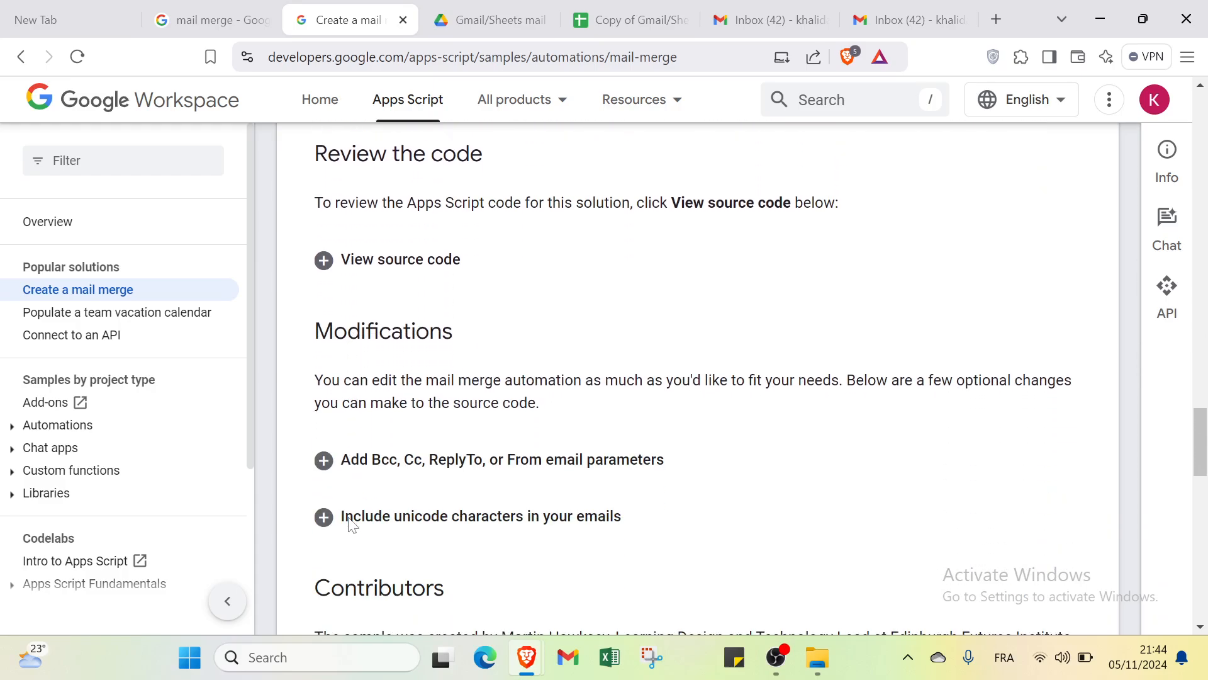
scroll(351, 524, down, 8)
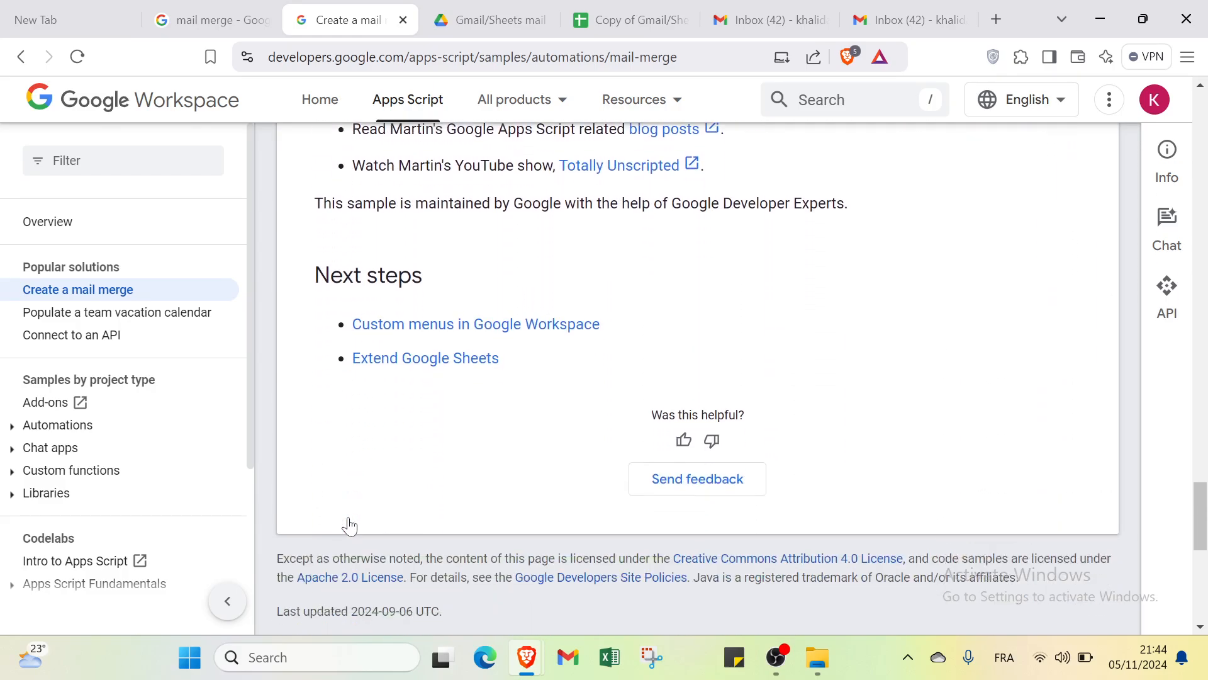
scroll(352, 524, up, 3)
scroll(351, 524, up, 20)
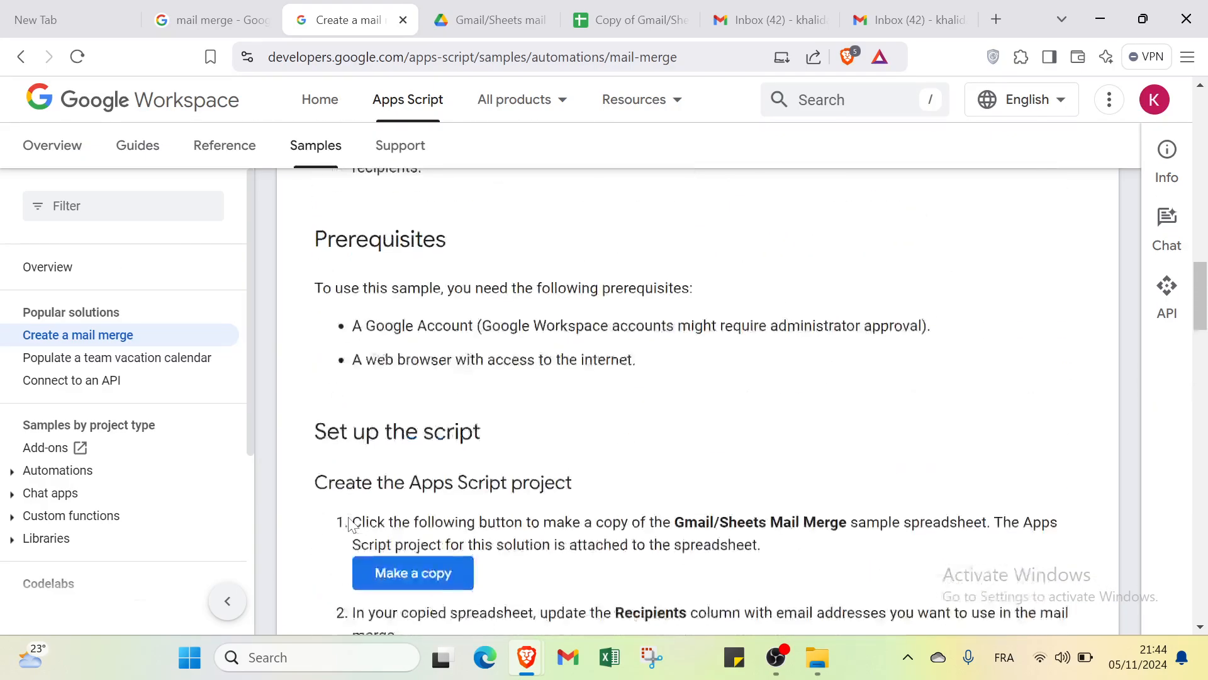
scroll(351, 524, up, 10)
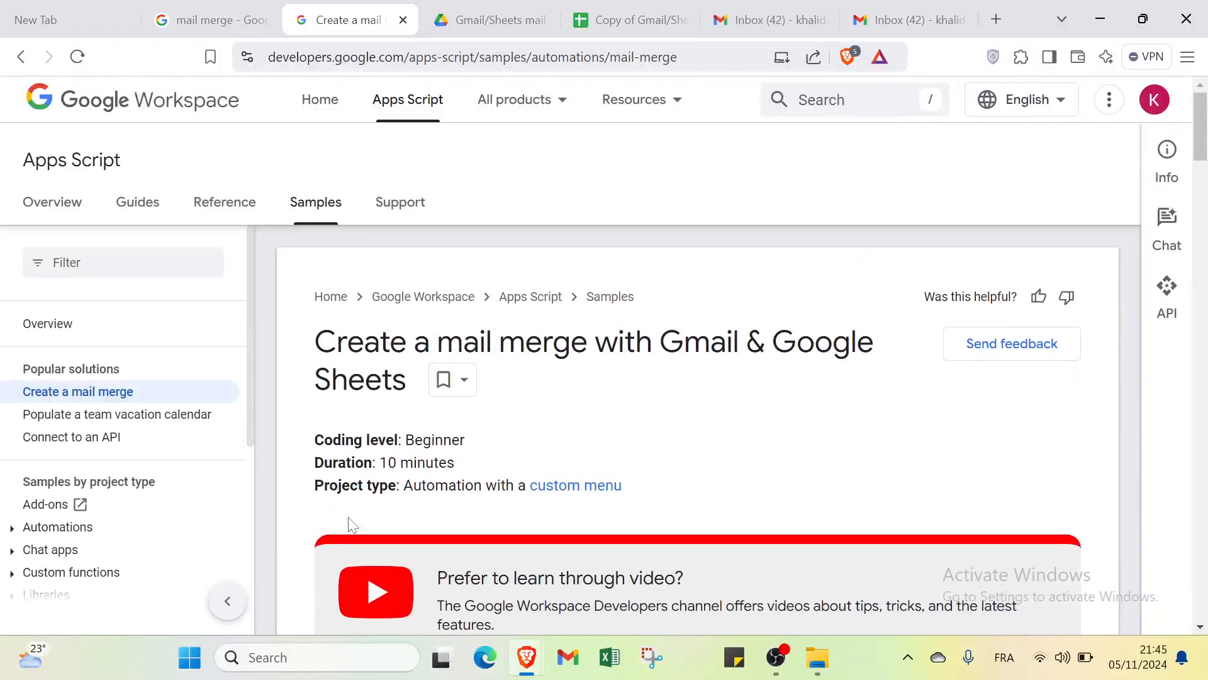
right_click(412, 519)
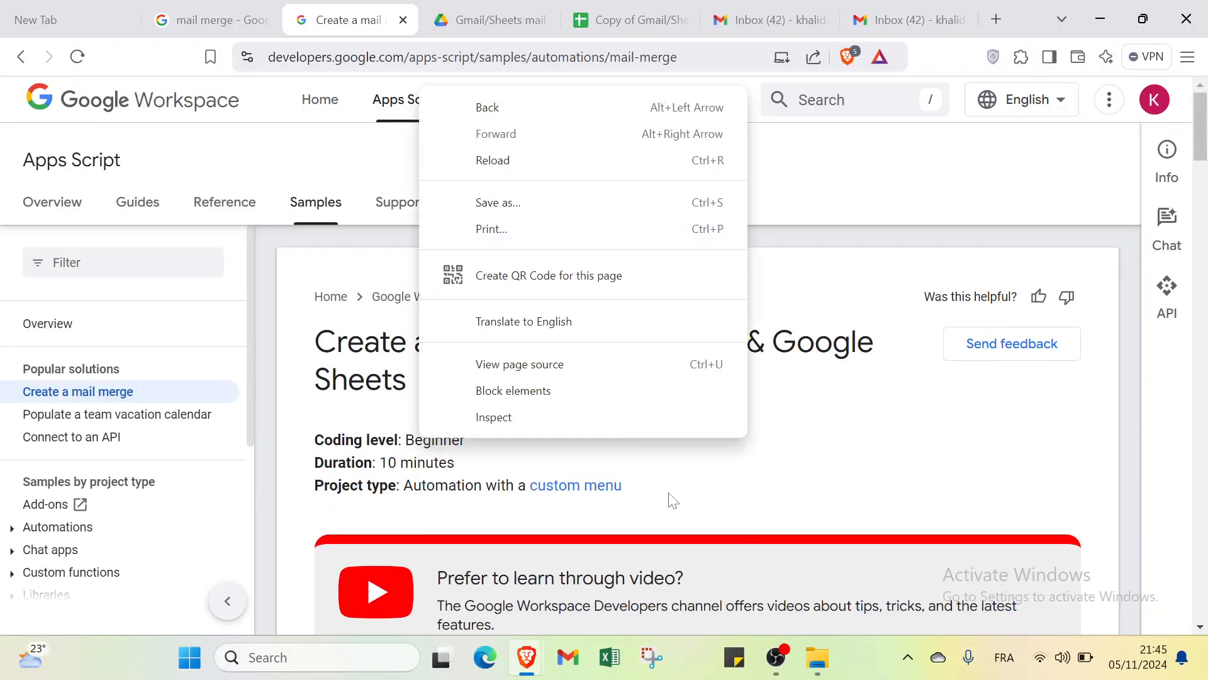
click(683, 516)
scroll(683, 516, down, 5)
scroll(683, 516, down, 20)
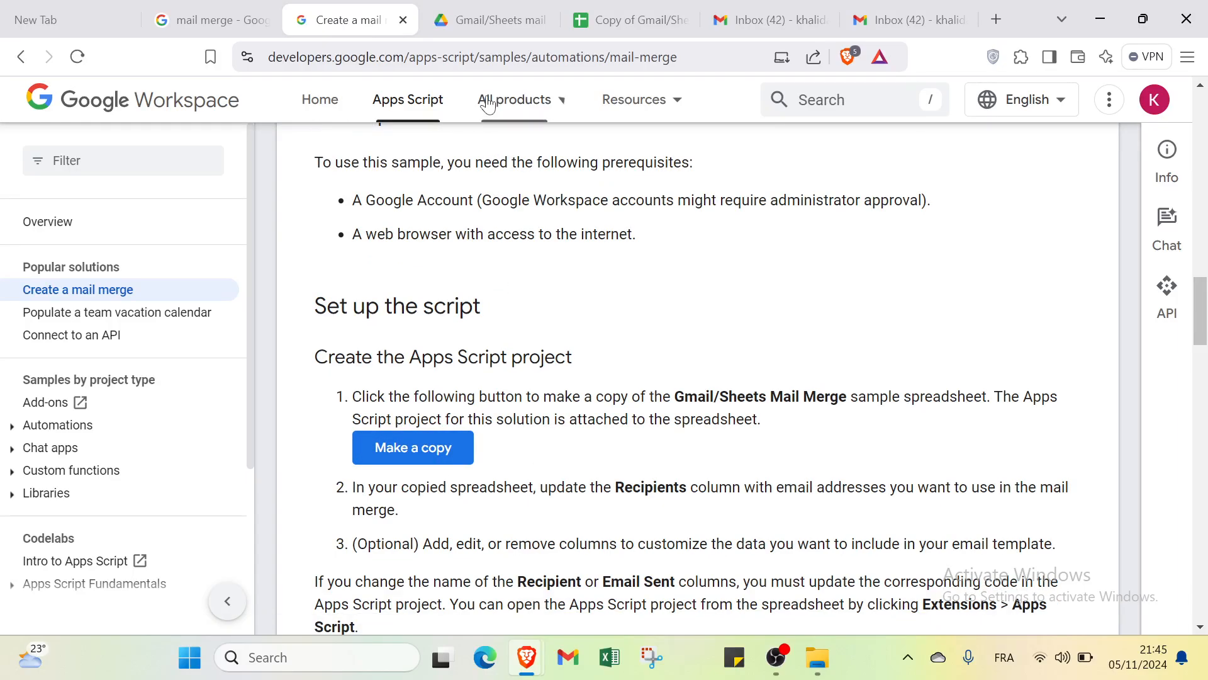
mouse_move(471, 116)
scroll(437, 238, up, 20)
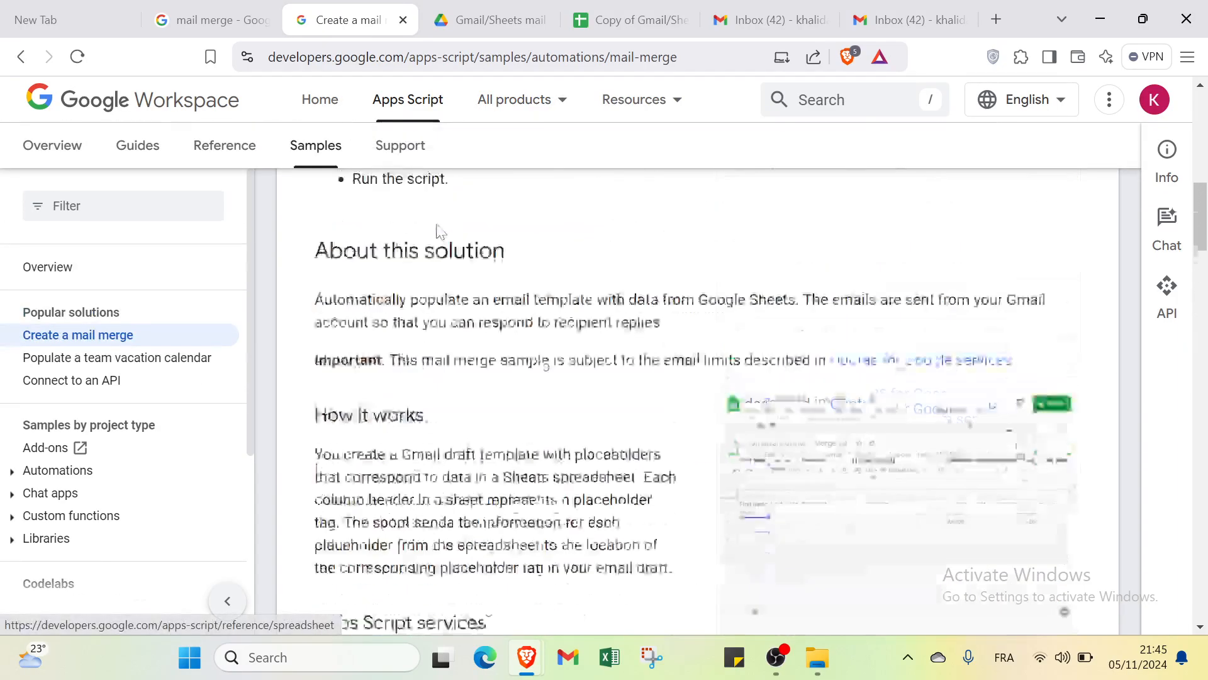
scroll(450, 167, up, 3)
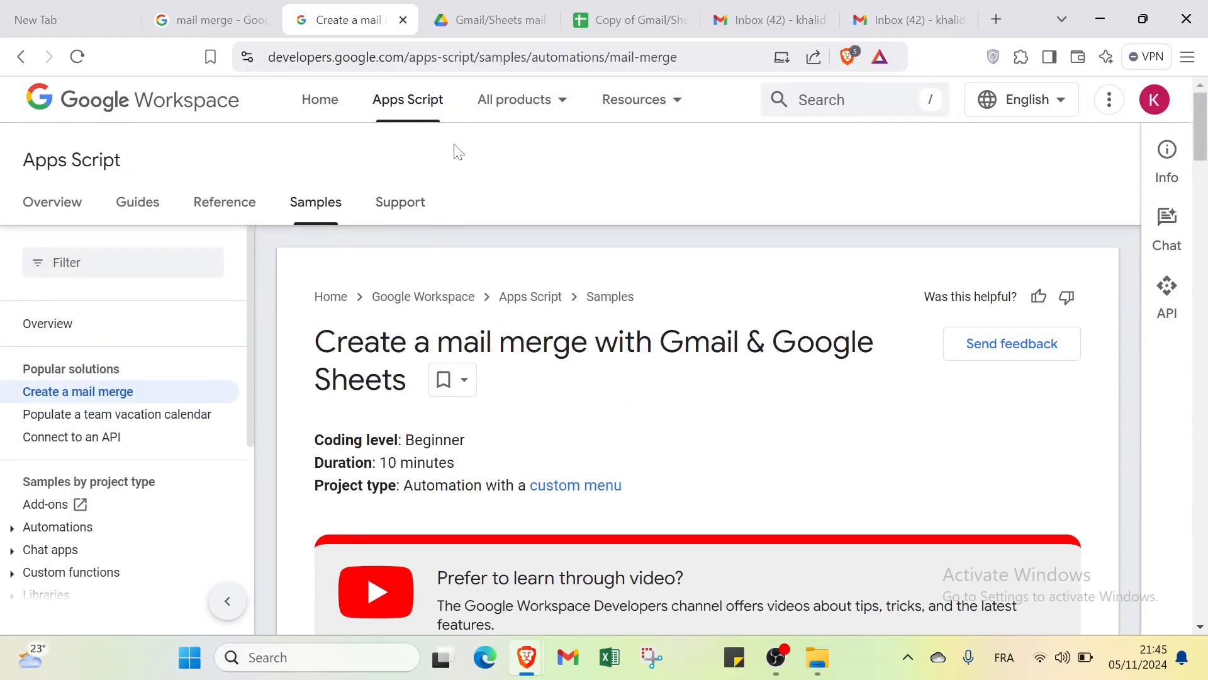
Step: View the sample's copy page, then examine the copied mail merge spreadsheet's column headers from First name to Discount code
click(492, 19)
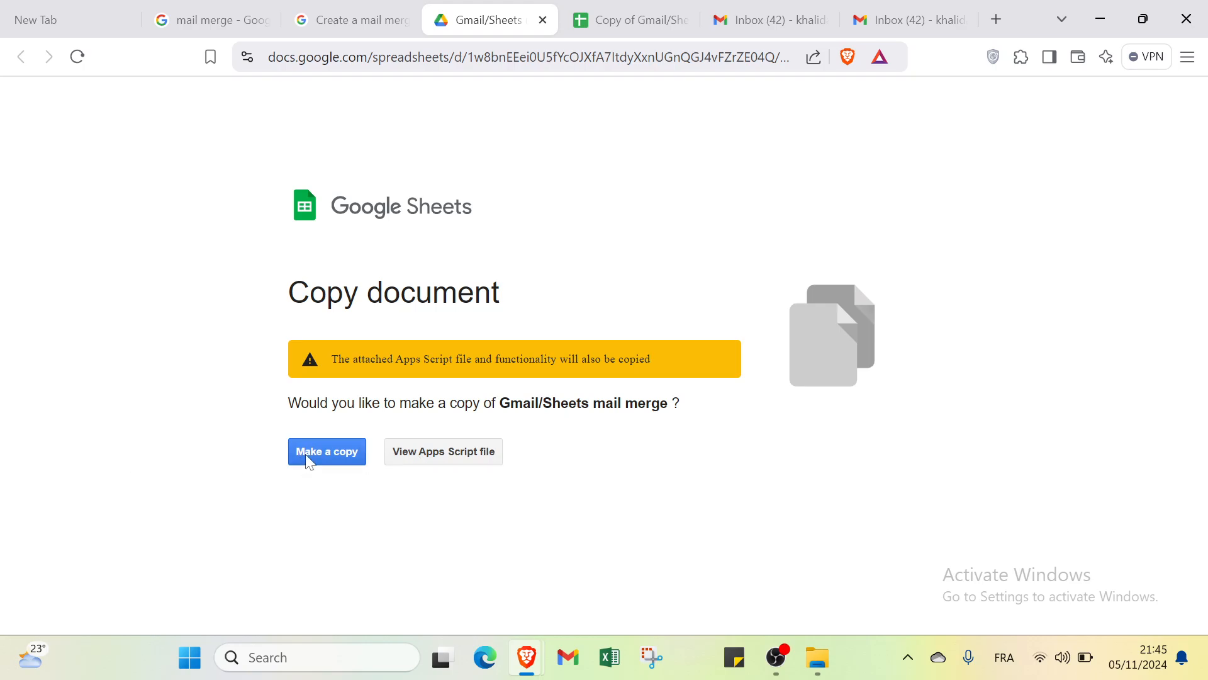
click(629, 19)
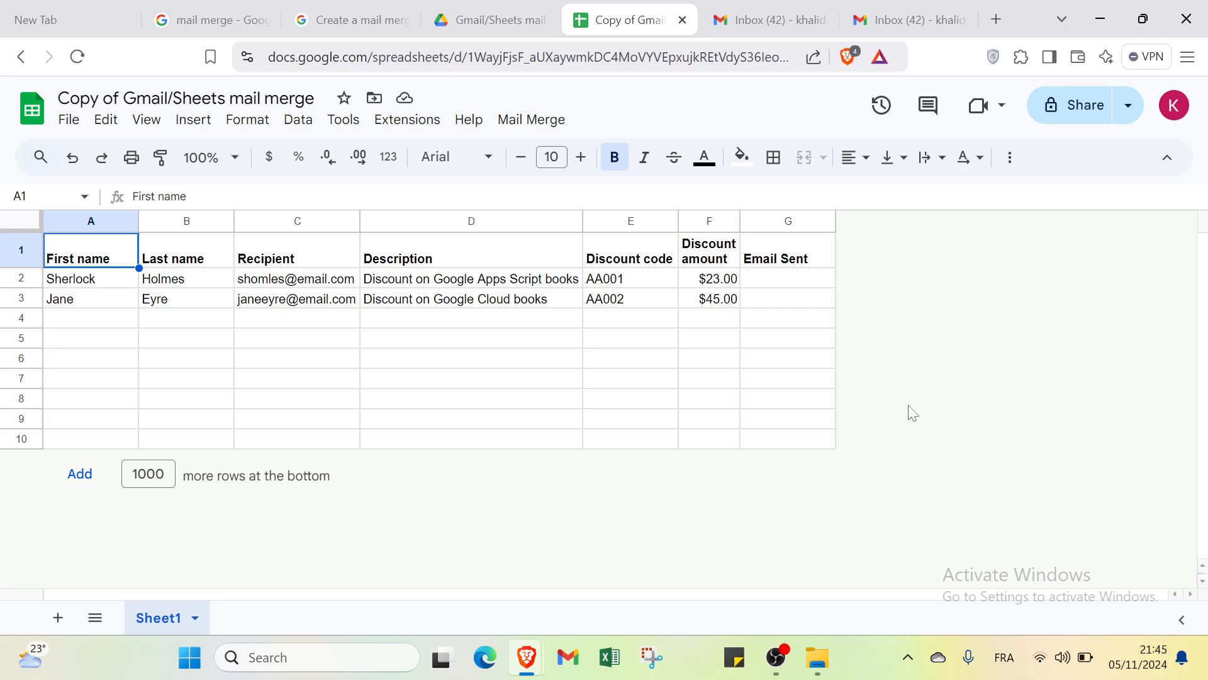
key(Right)
key(Right)
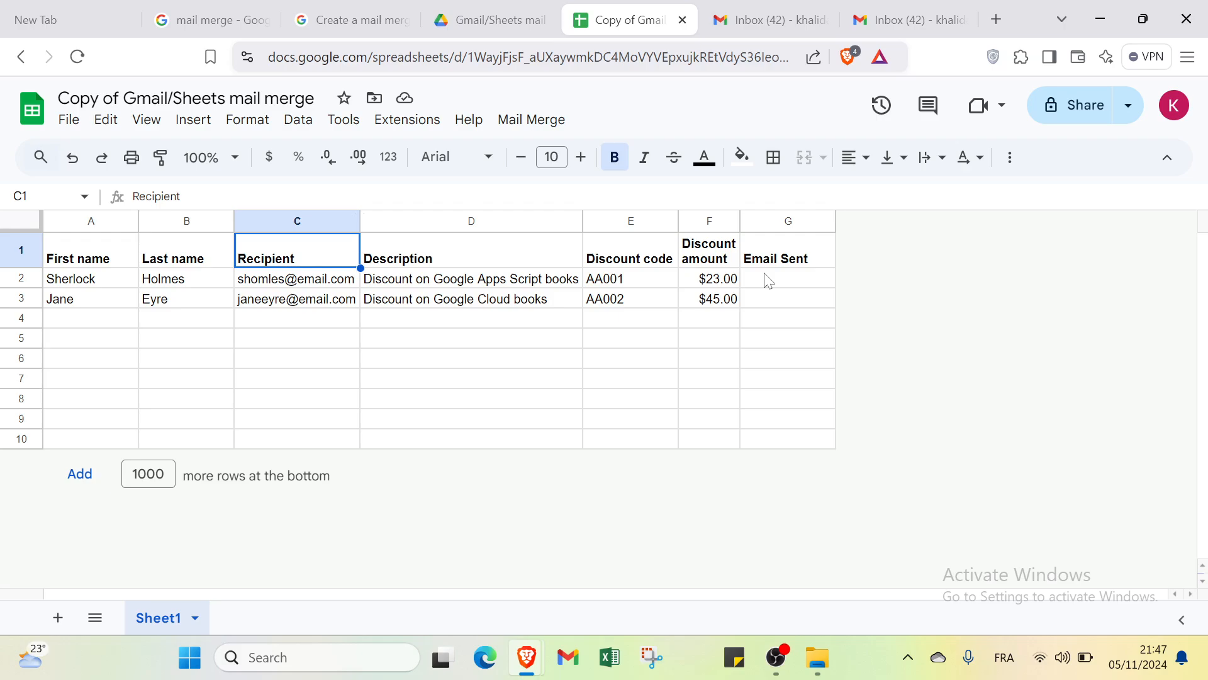
key(Right)
key(Right)
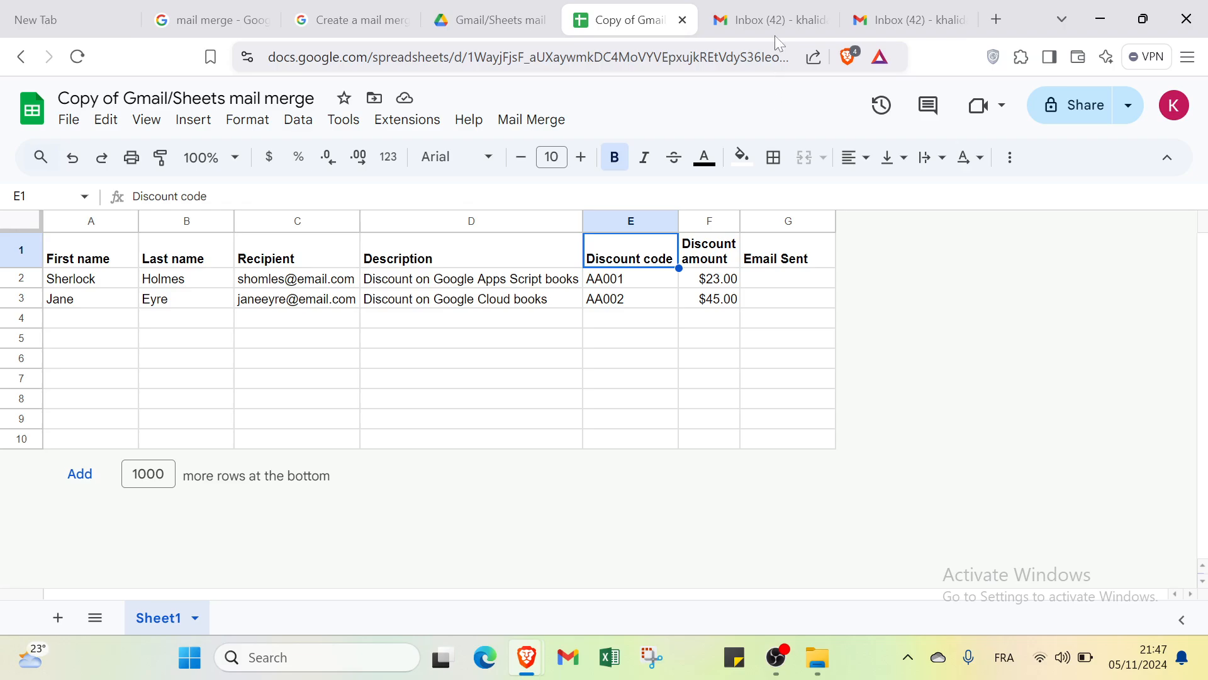
Step: Switch to Gmail and examine the discount code email draft with its {{Recipient}}, {{Discount code}} and {{First name}} placeholders
click(776, 18)
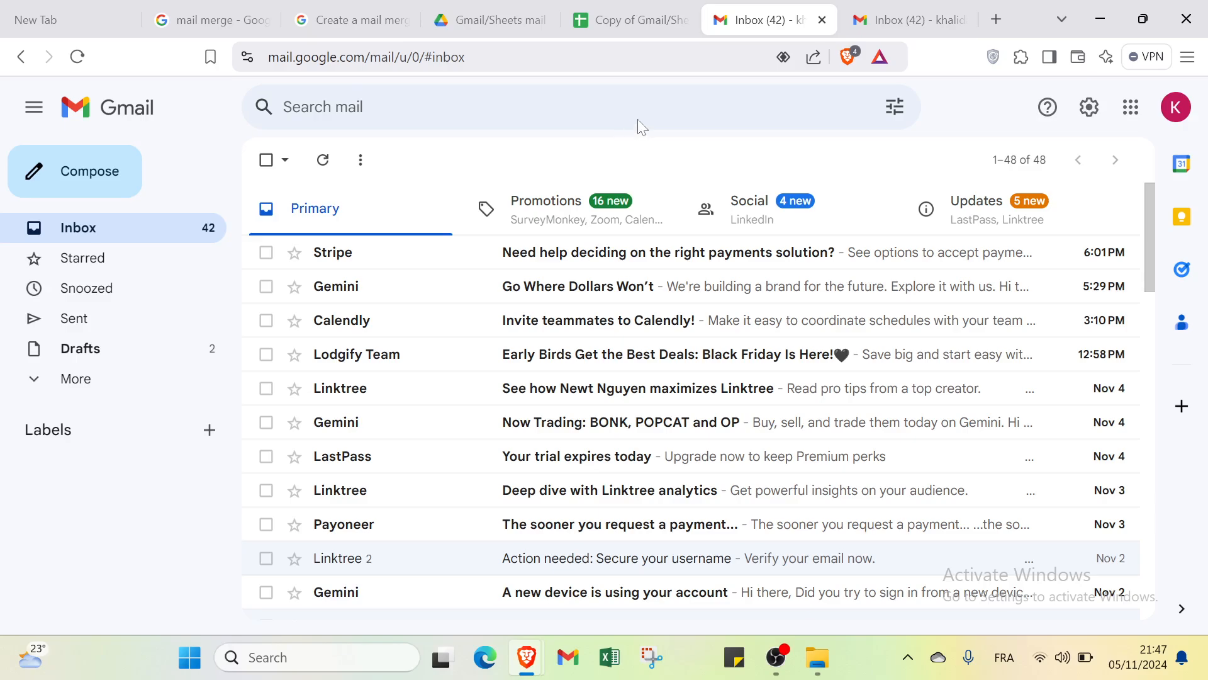
click(915, 13)
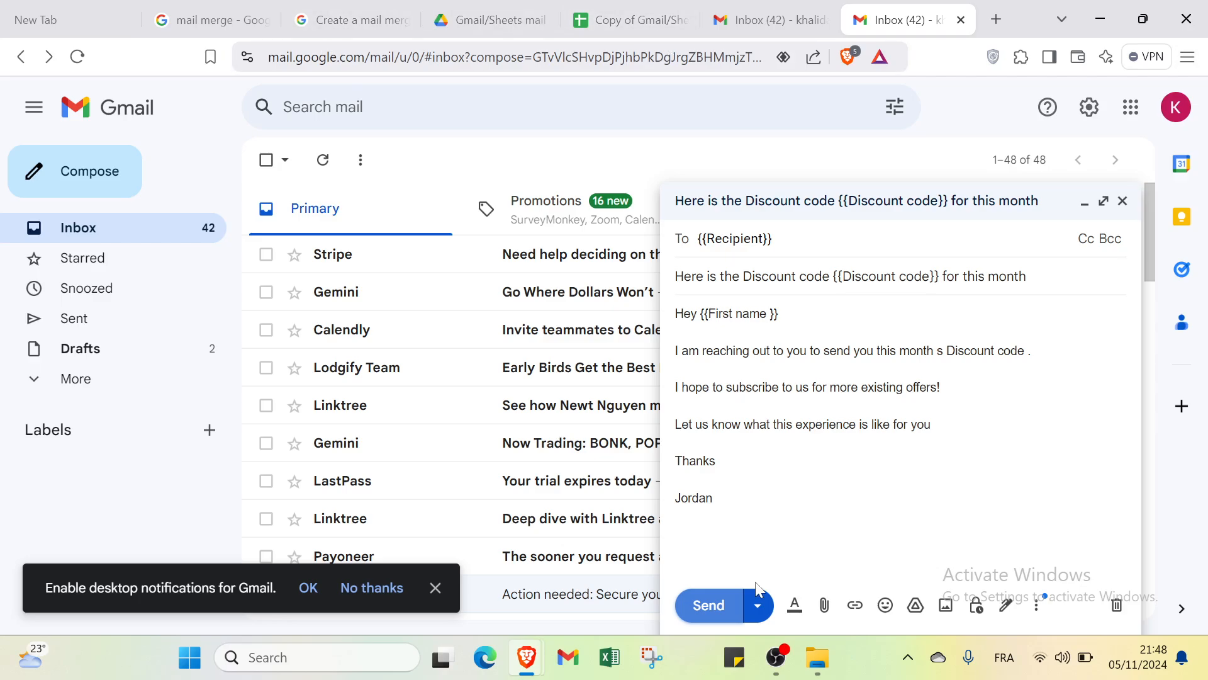
Step: Return to the mail merge spreadsheet and go through the row 4 entry cells from First name to Discount amount
click(635, 21)
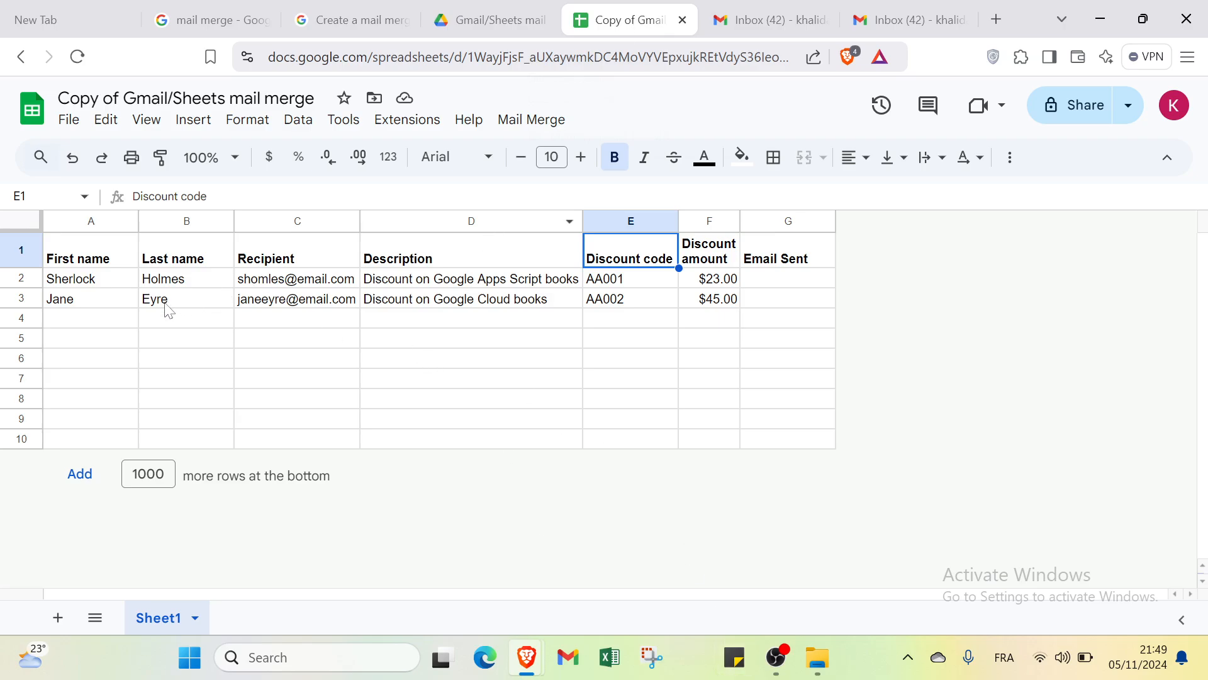
click(103, 317)
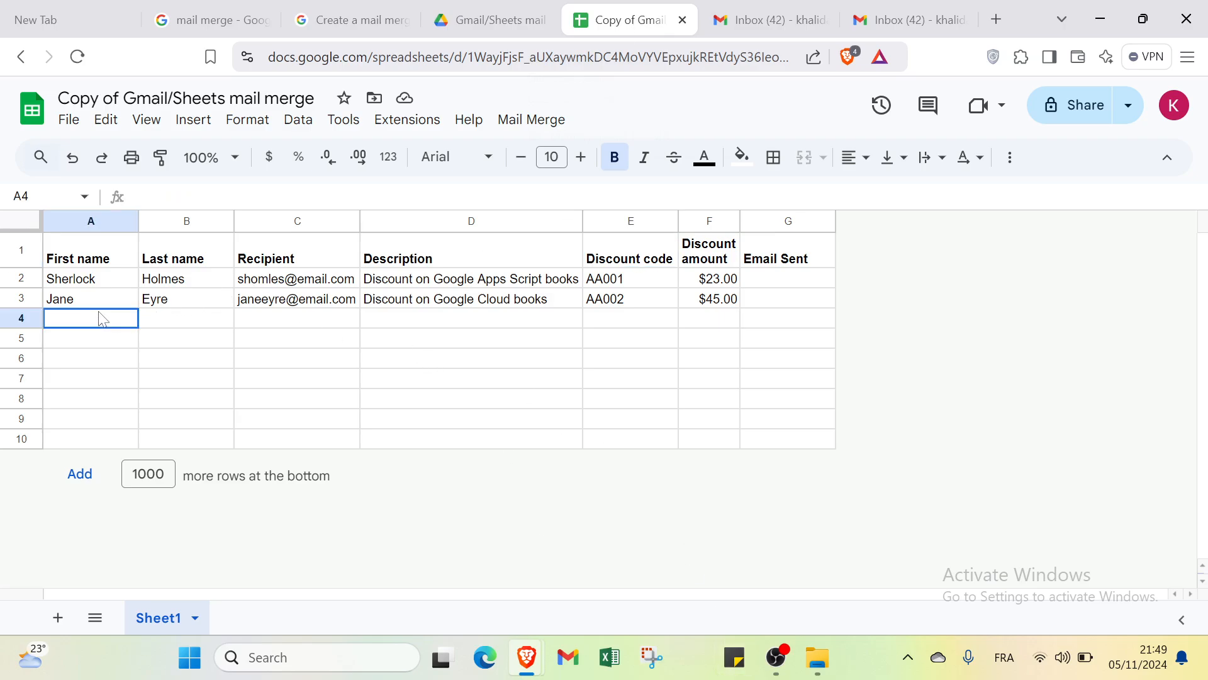
click(164, 326)
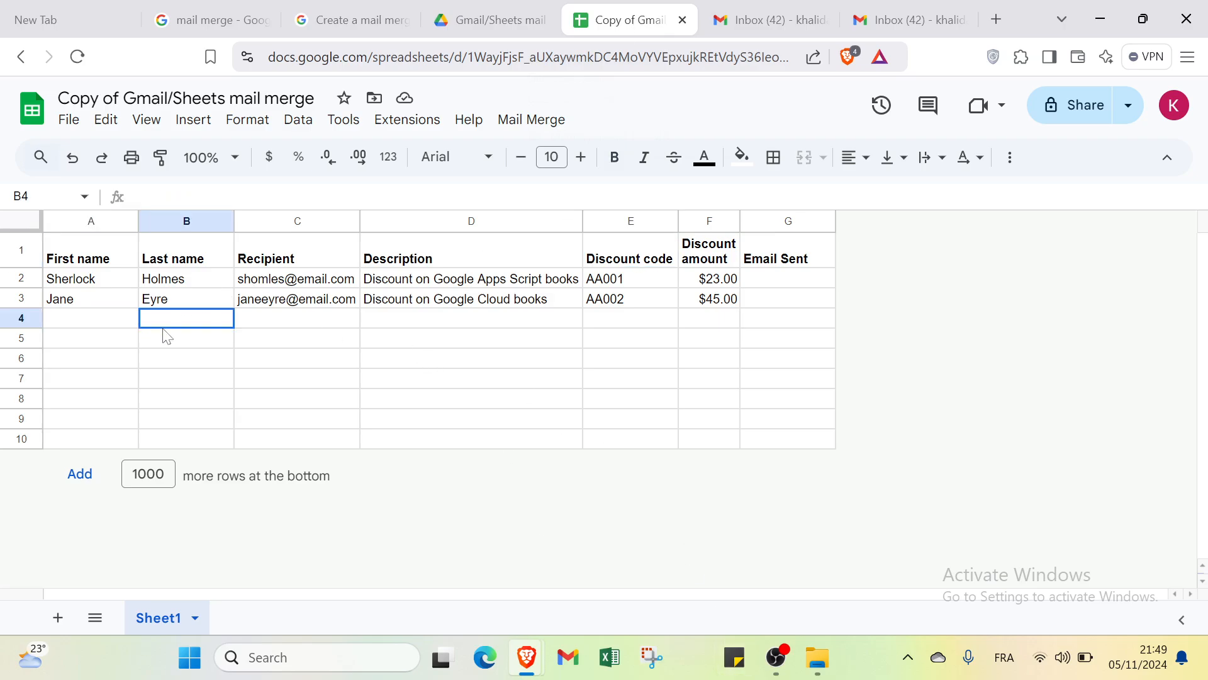
click(340, 324)
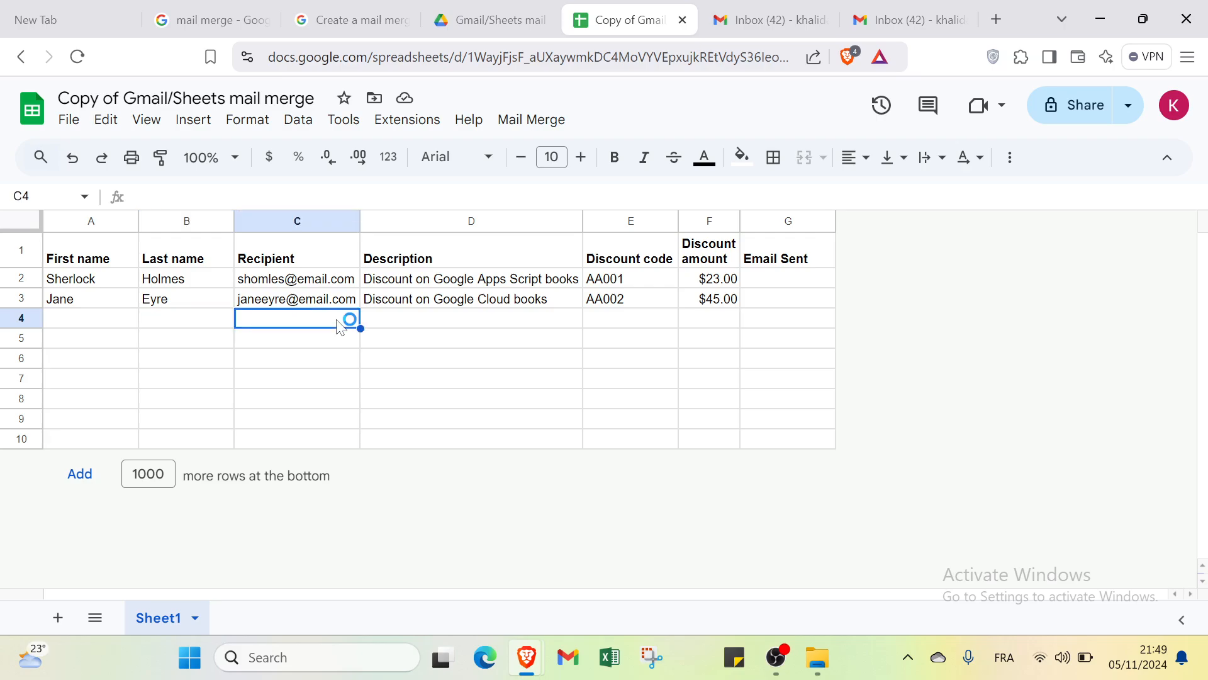
click(463, 325)
click(636, 324)
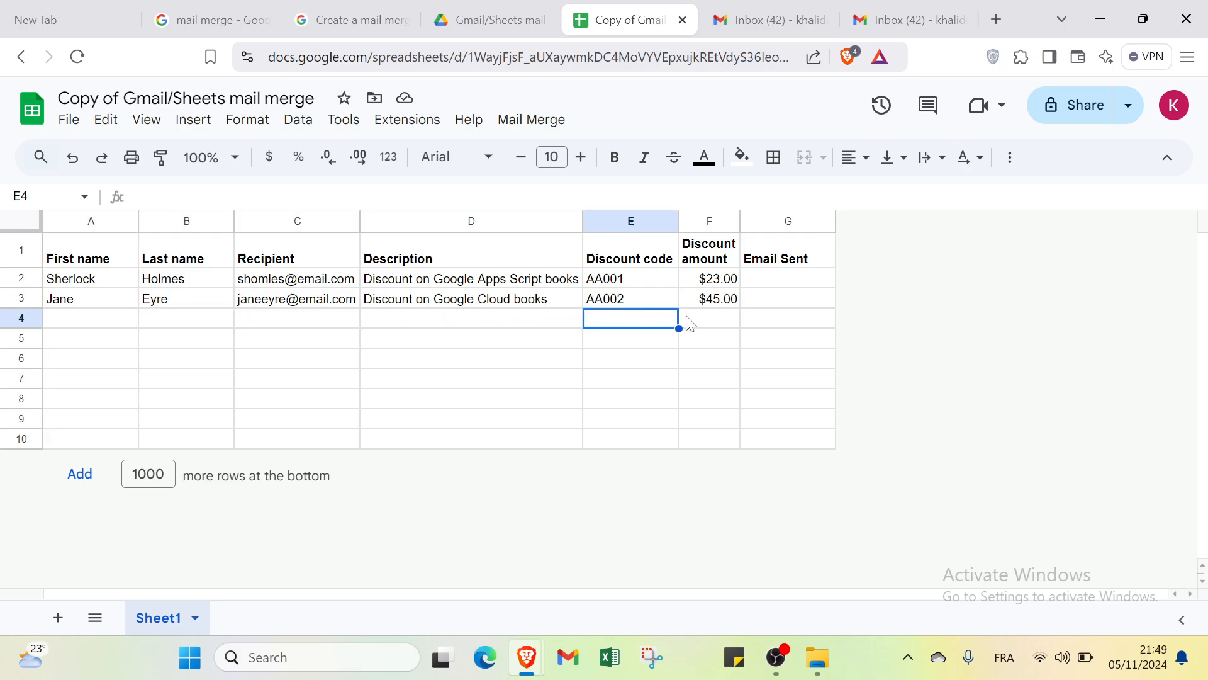
click(703, 325)
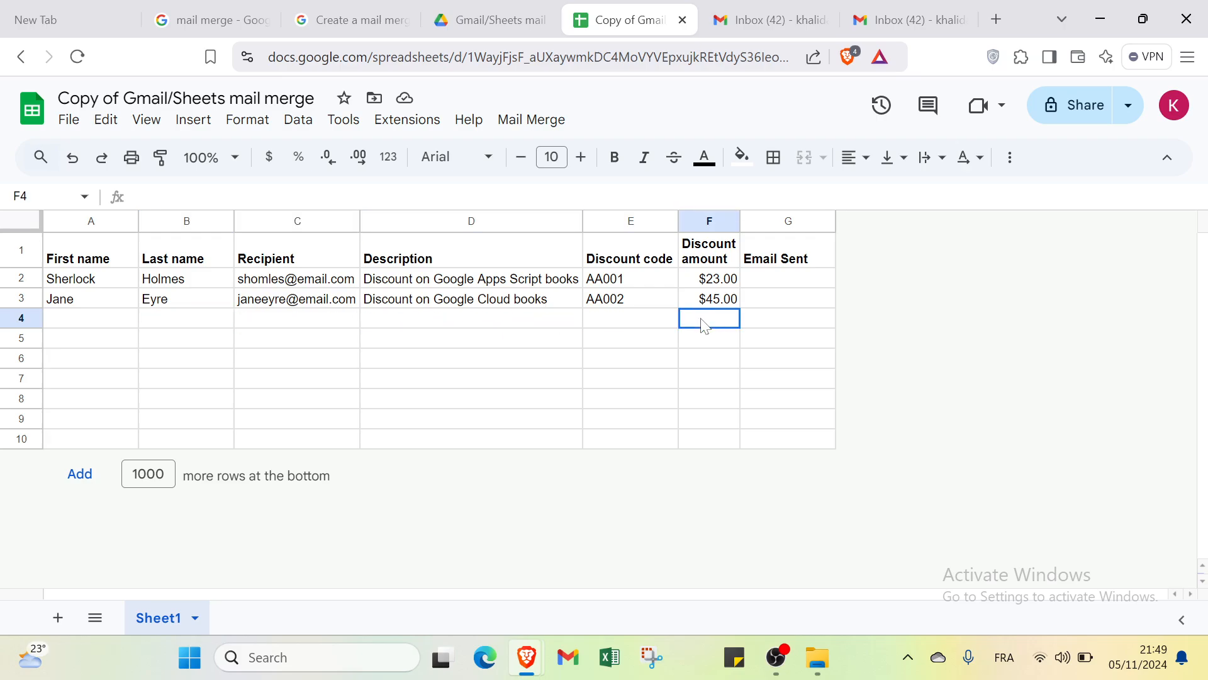
click(76, 326)
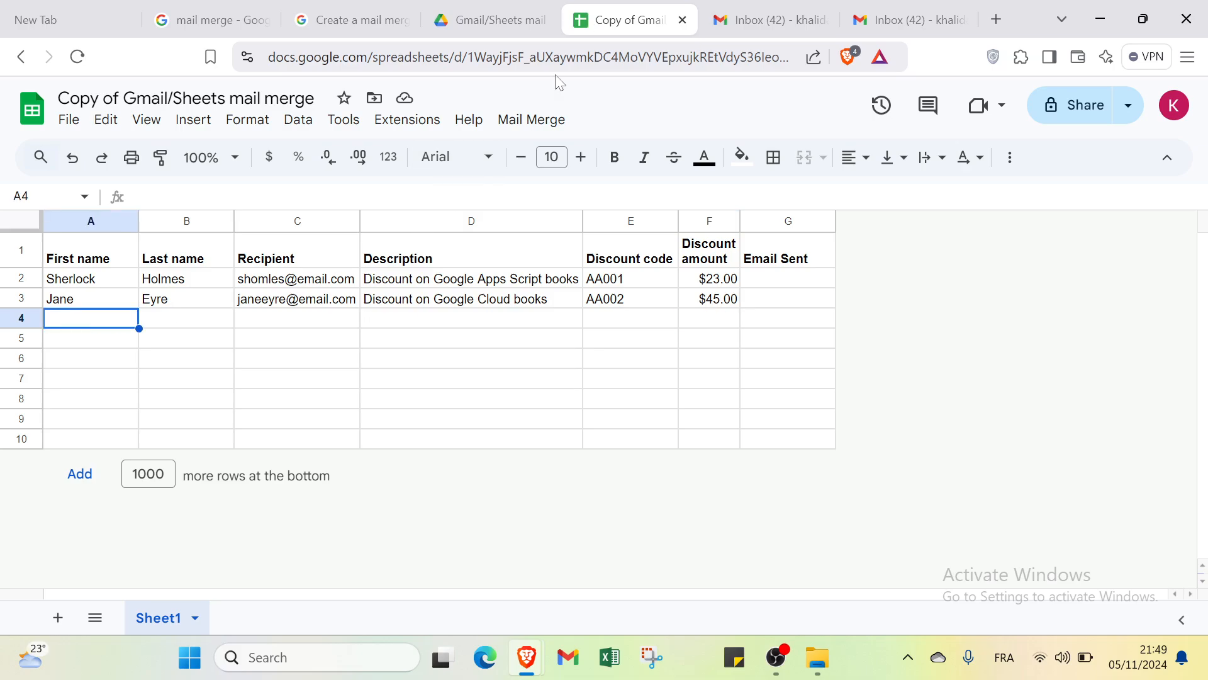
Step: Run the mail merge's Send Emails command, accept the script authorization request to reach the Google account choice, and put the sign-in window away
click(554, 129)
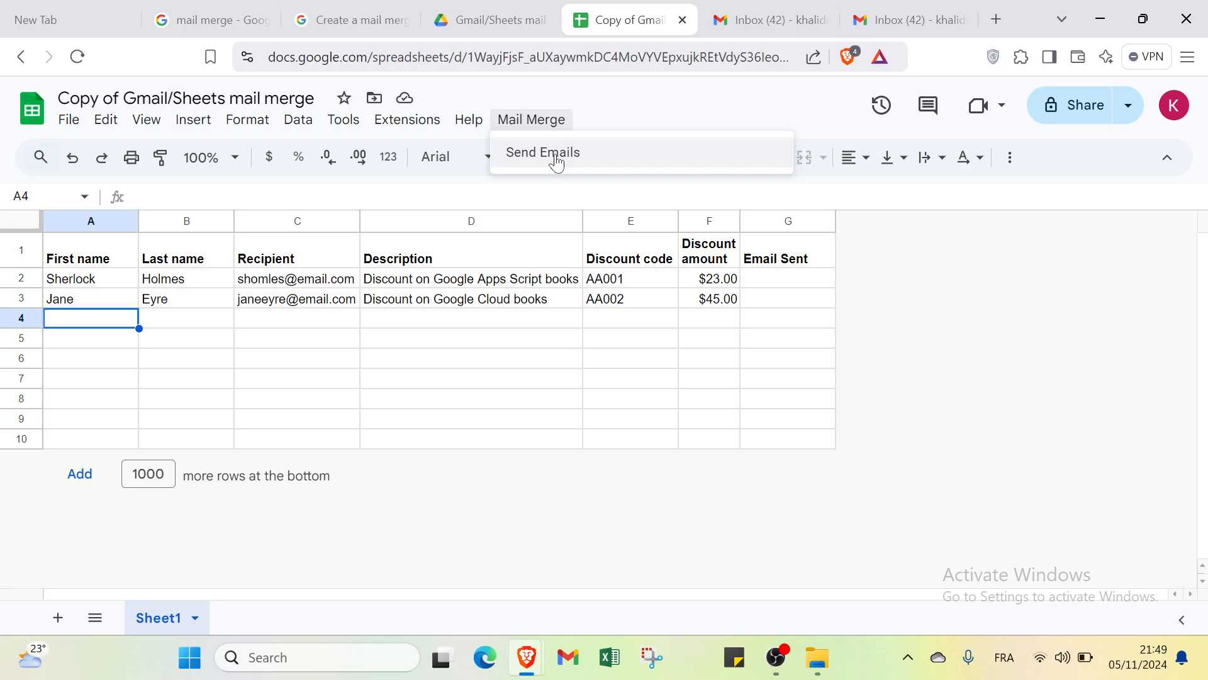
click(553, 152)
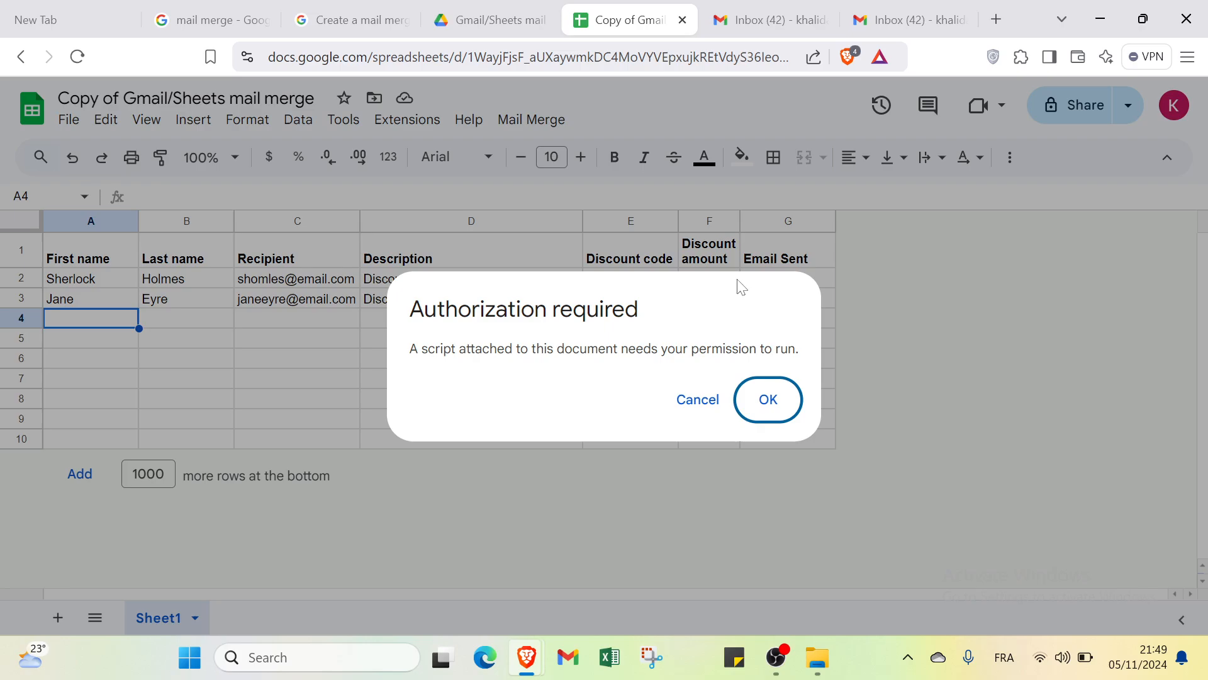
click(768, 400)
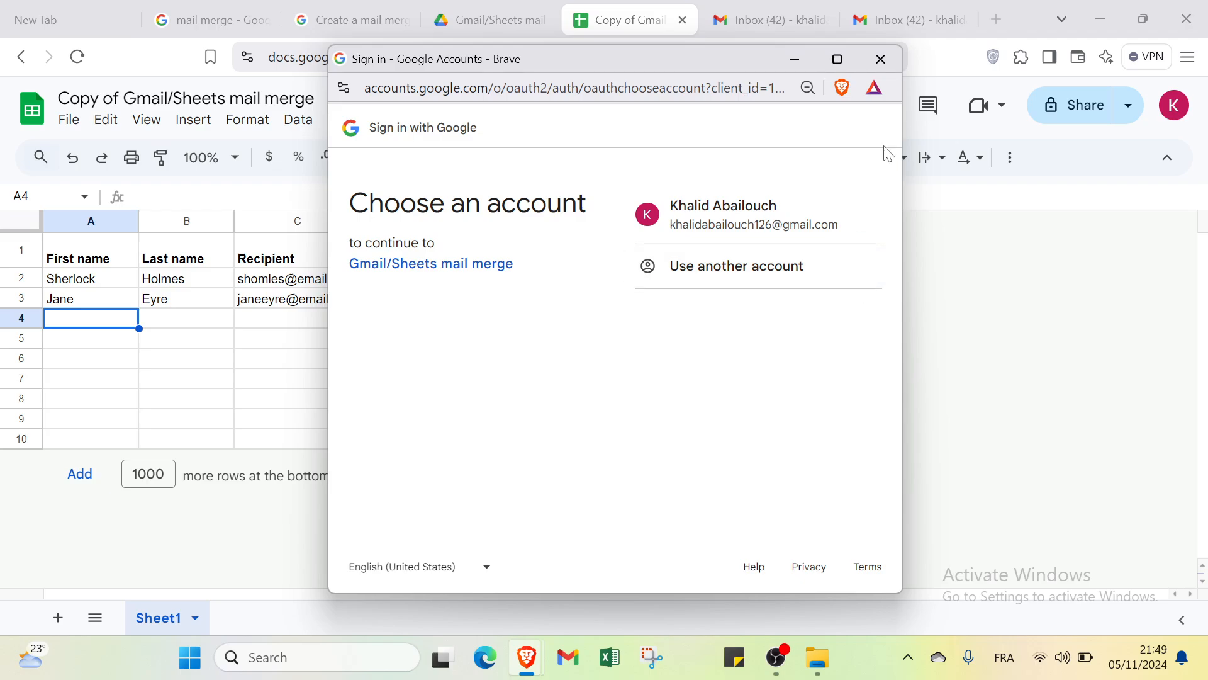
click(810, 56)
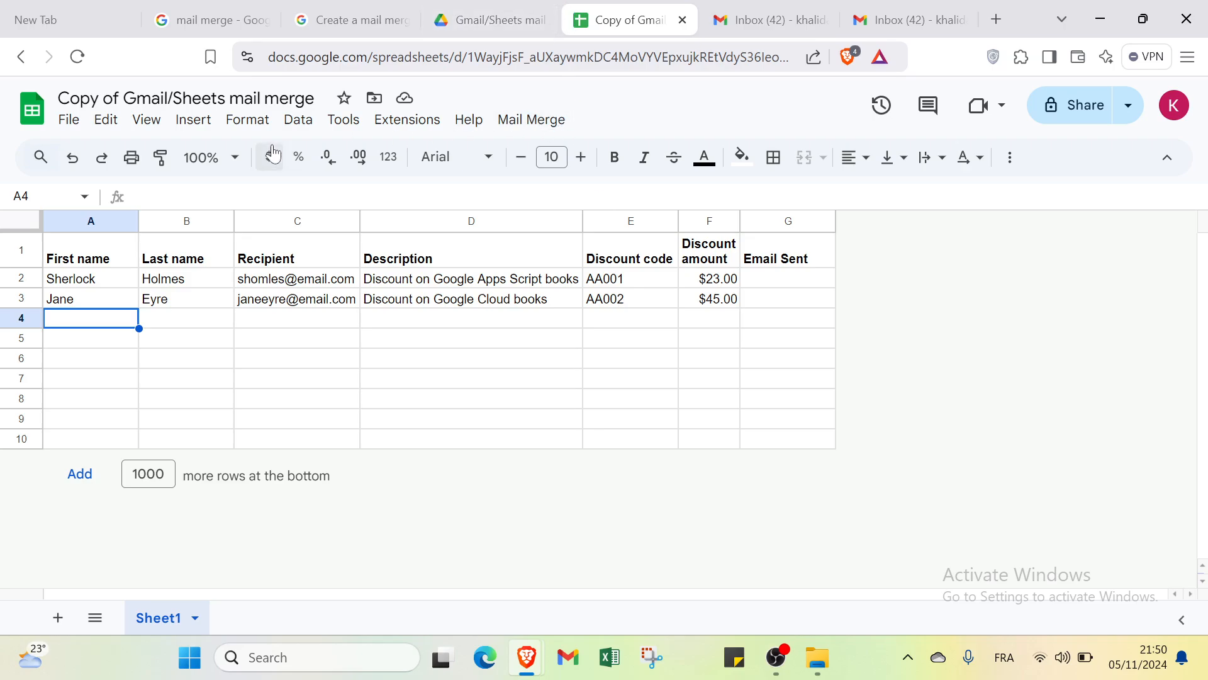
click(87, 15)
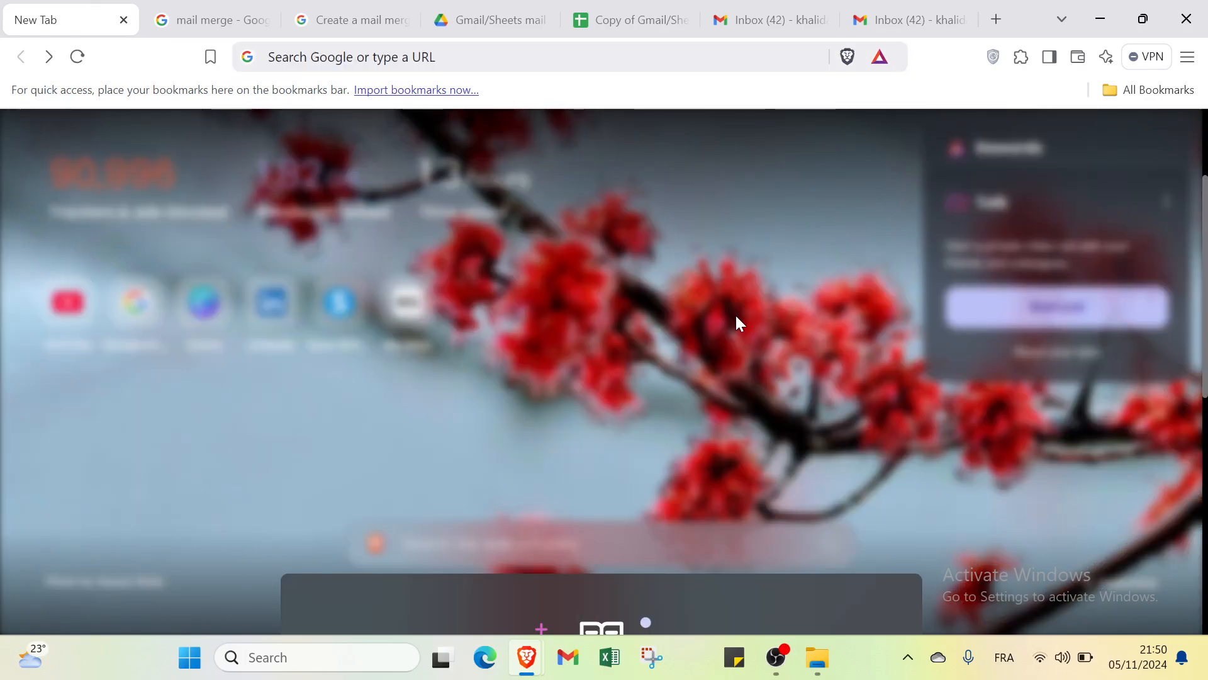
right_click(735, 313)
click(649, 277)
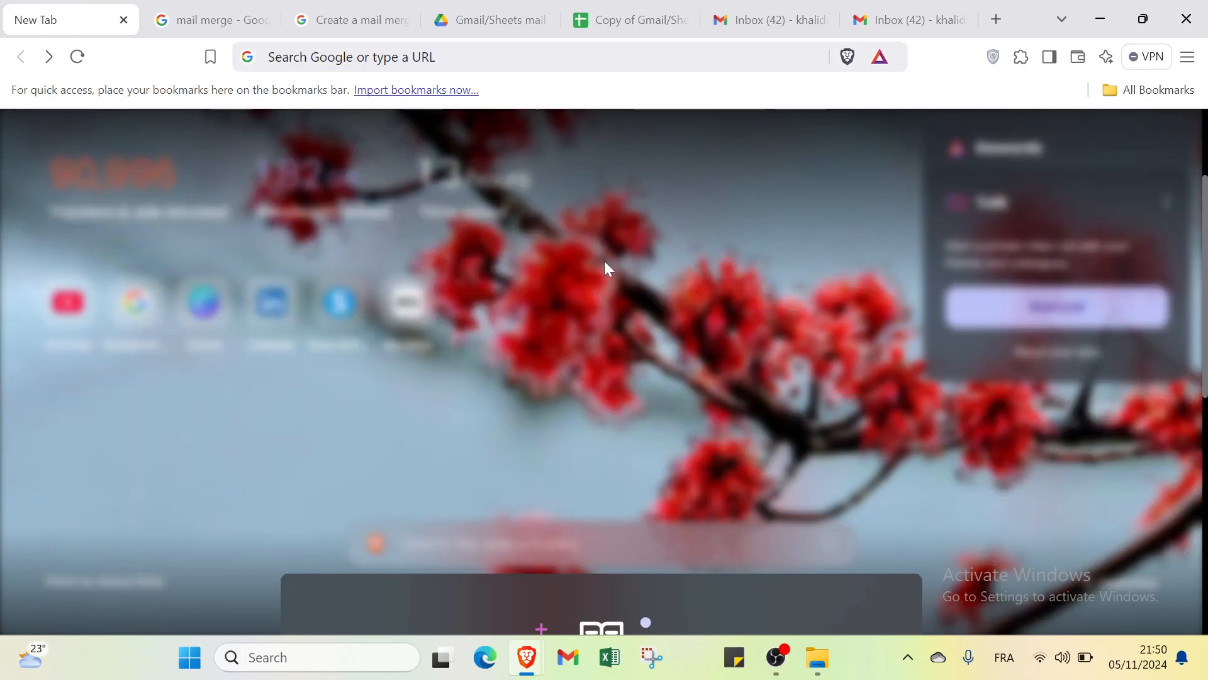